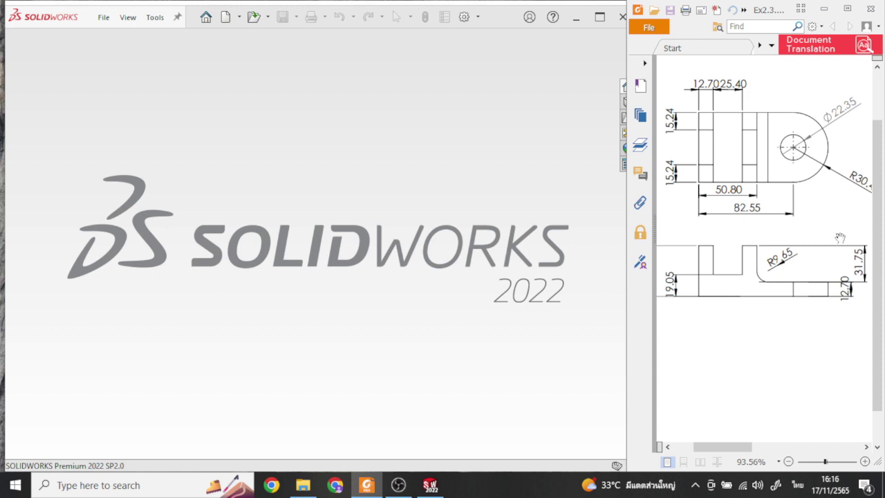
# Pan around the Ex2.3 PDF drawing to study its isometric and dimensioned views.
pyautogui.moveTo(839, 237); pyautogui.dragTo(670, 269)
pyautogui.moveTo(786, 253); pyautogui.dragTo(639, 291)
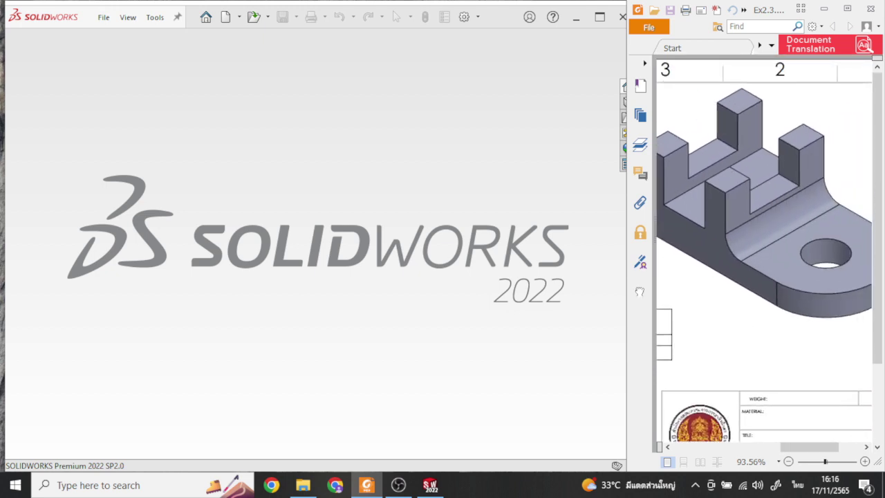
pyautogui.moveTo(790, 277); pyautogui.dragTo(760, 278)
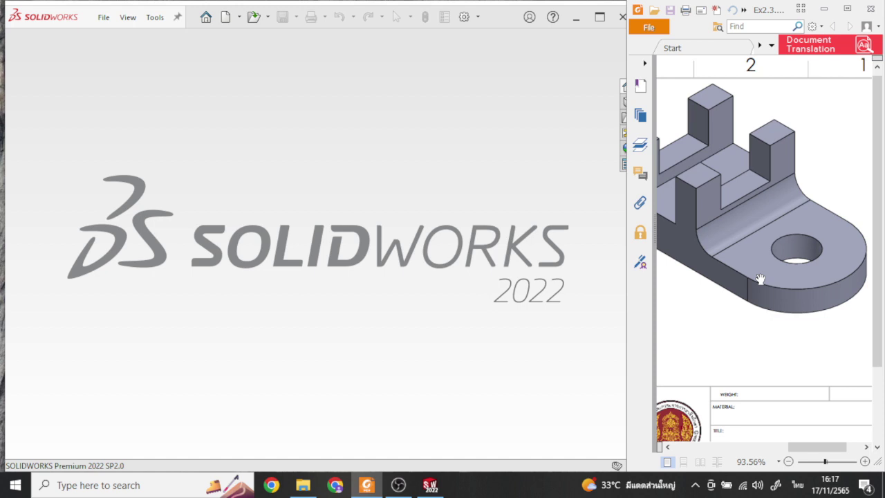
pyautogui.moveTo(695, 275); pyautogui.dragTo(747, 273)
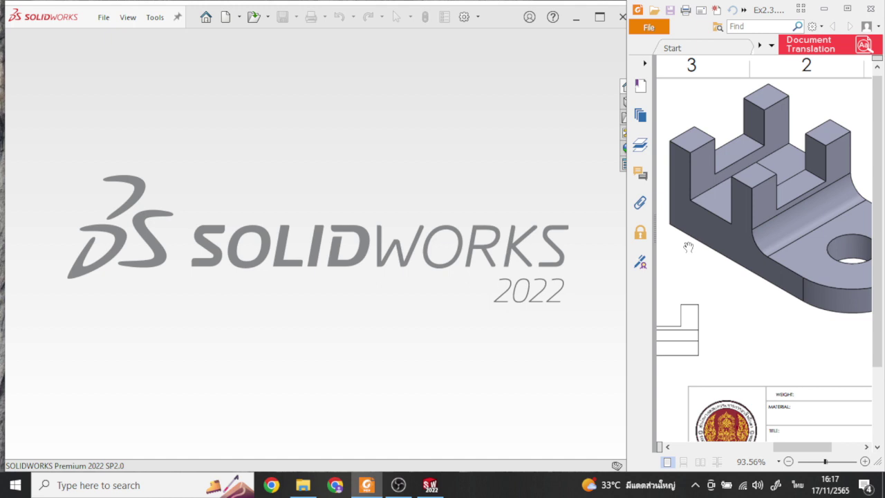
pyautogui.moveTo(688, 247); pyautogui.dragTo(834, 233)
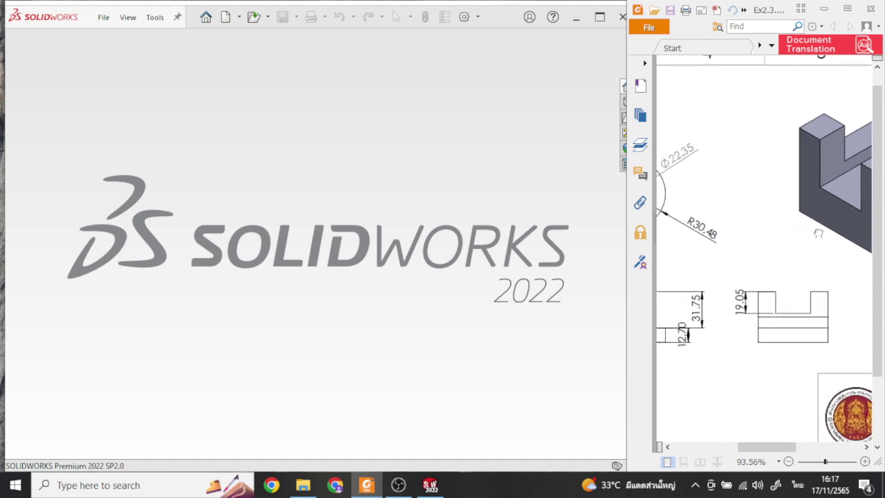
pyautogui.moveTo(694, 270)
pyautogui.mouseDown()
pyautogui.moveTo(784, 261)
pyautogui.moveTo(837, 274)
pyautogui.mouseUp()
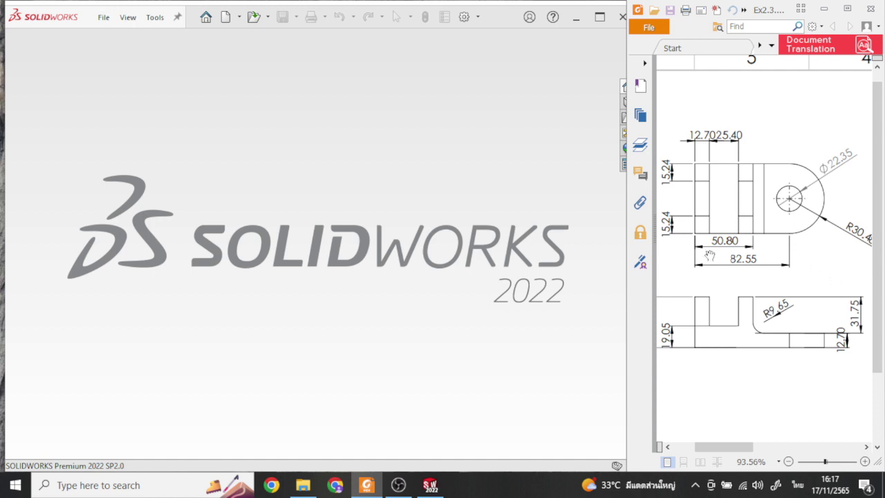
# Create a new Part1 document from the Part template with the Features commands showing.
pyautogui.click(225, 18)
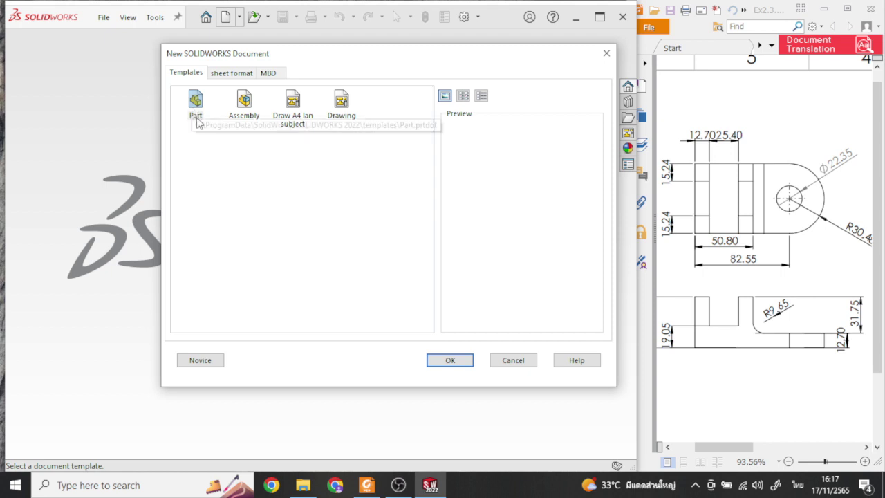
pyautogui.click(456, 360)
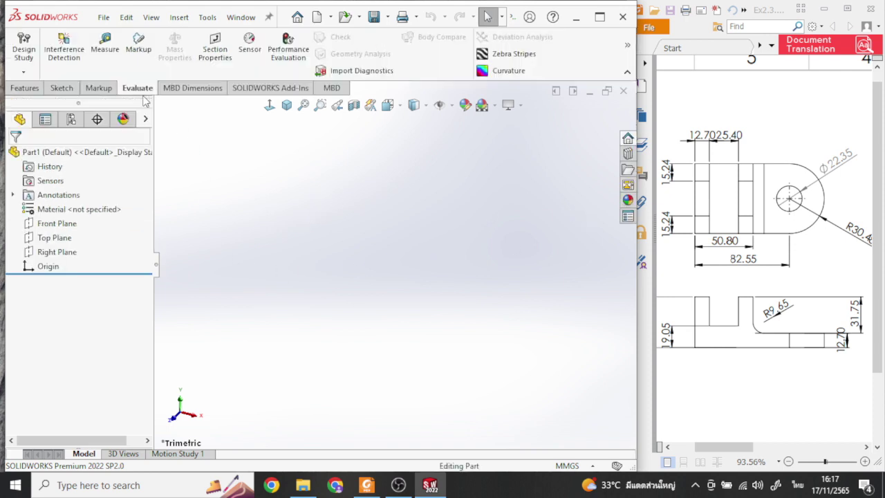
pyautogui.click(24, 87)
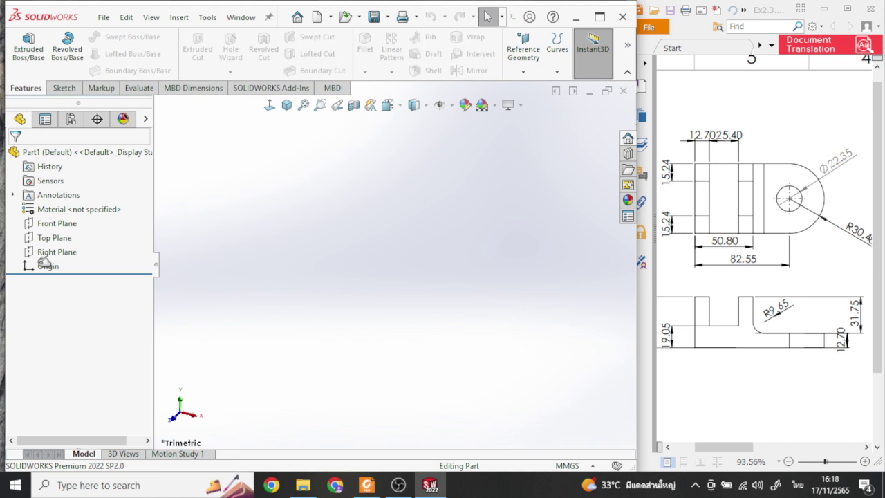
# Start a new sketch on the Top Plane.
pyautogui.click(50, 238)
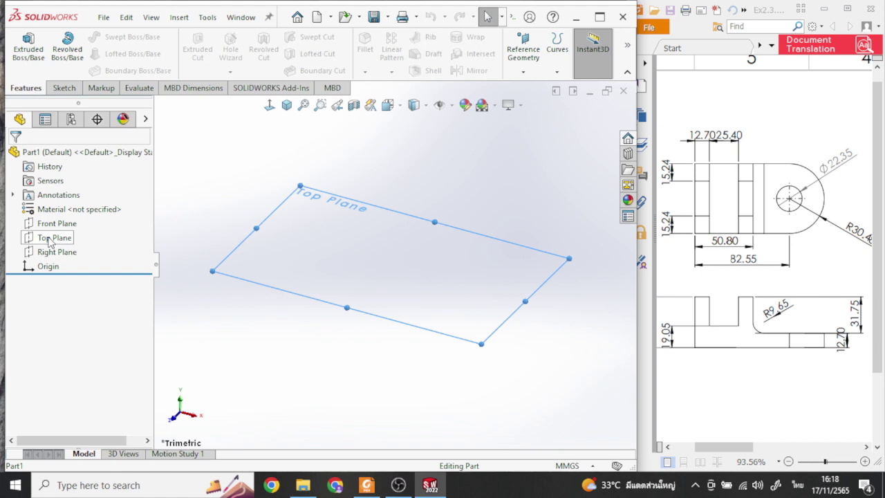
pyautogui.click(42, 238)
pyautogui.click(42, 238)
pyautogui.click(42, 210)
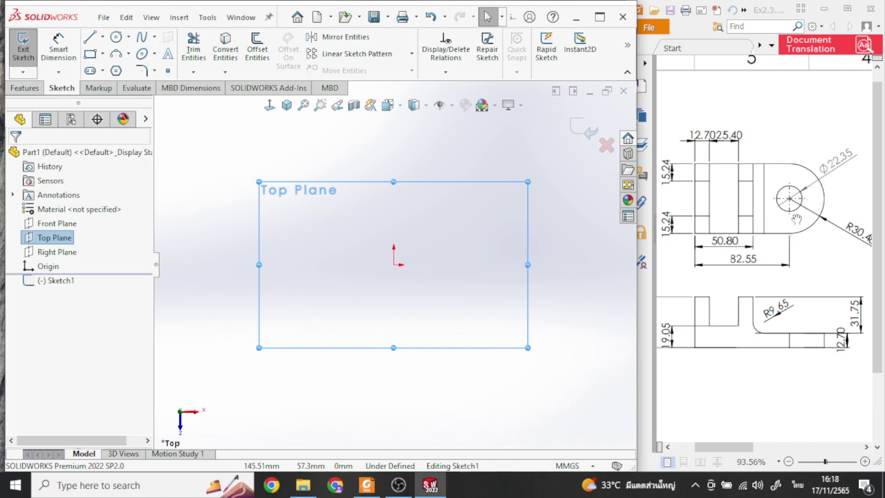
# Draw a closed outline from the origin: bottom line, semicircular tangent arc, top line, closing line.
pyautogui.click(89, 37)
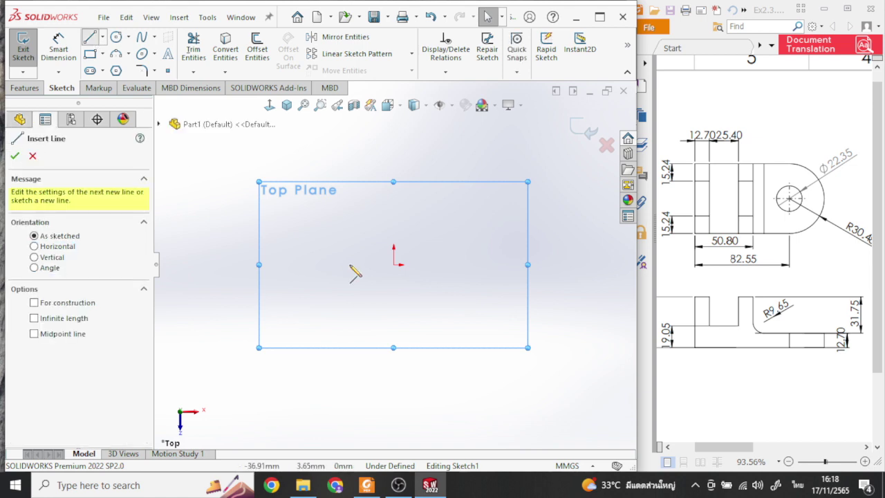
pyautogui.click(393, 264)
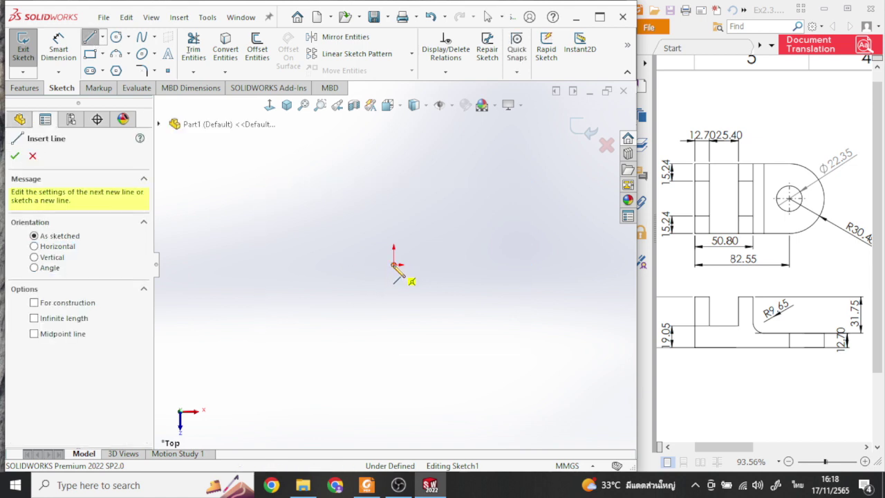
pyautogui.click(538, 264)
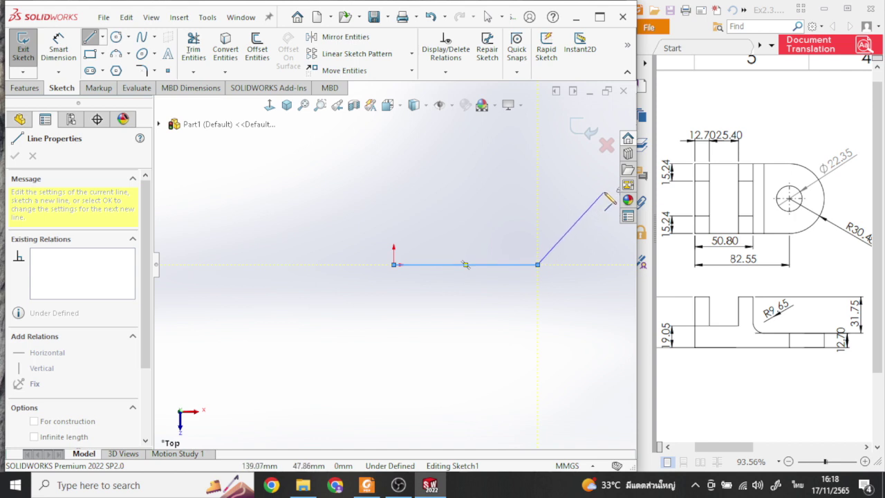
pyautogui.click(537, 265)
pyautogui.click(537, 265)
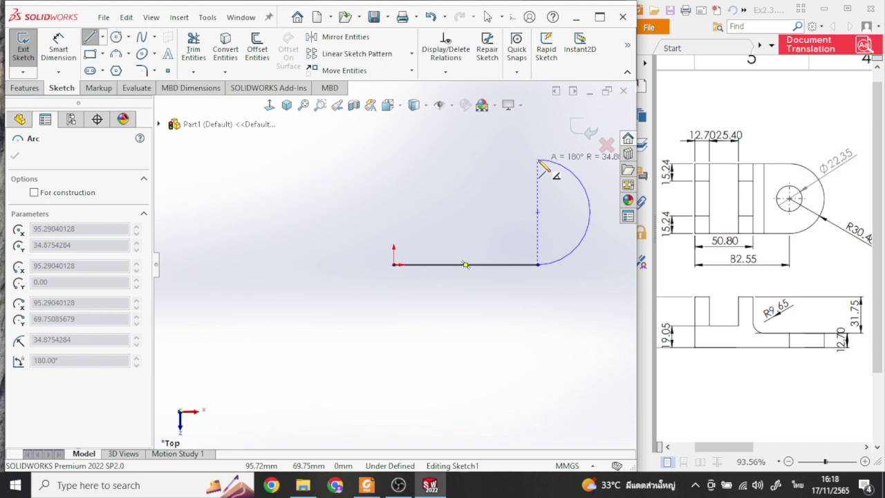
pyautogui.click(538, 160)
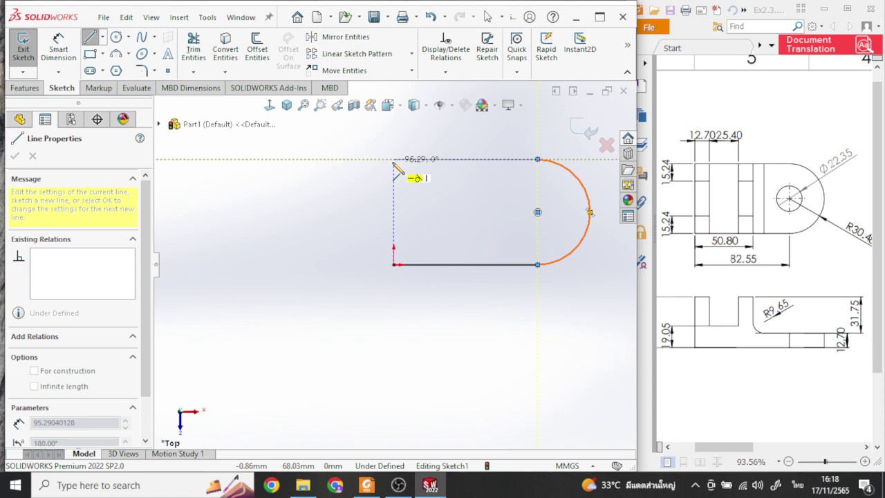
pyautogui.click(393, 161)
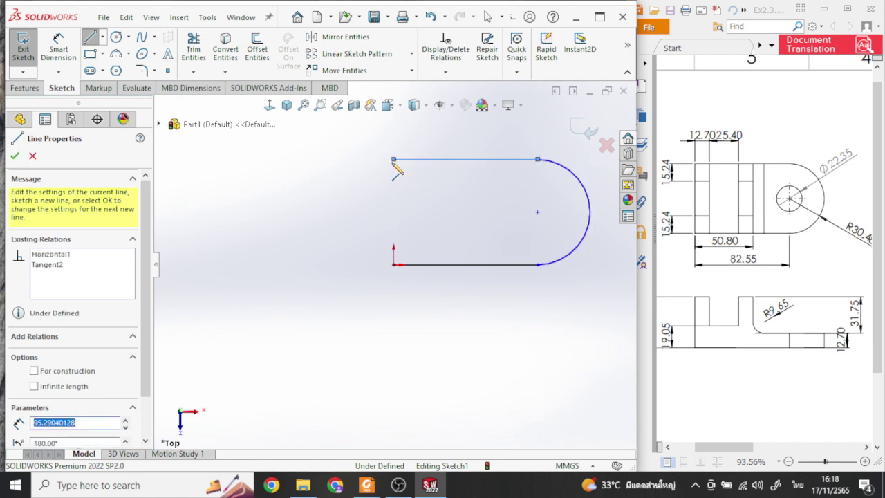
pyautogui.click(393, 264)
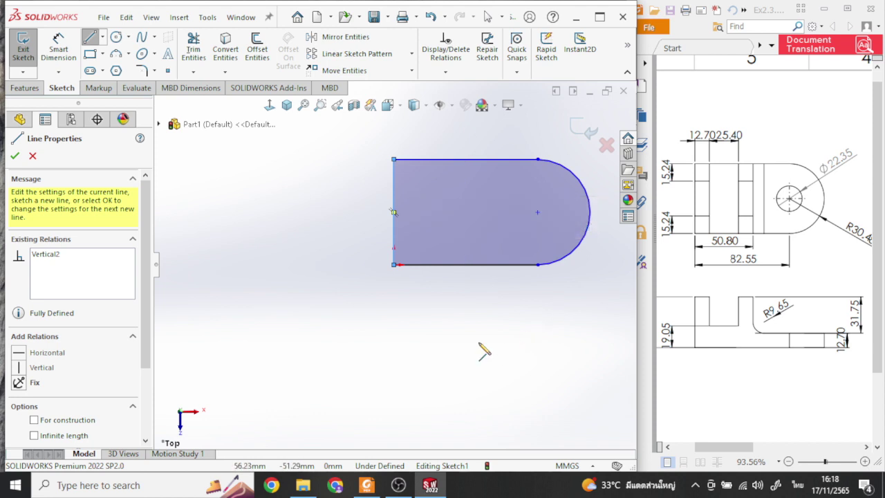
pyautogui.rightClick(529, 335)
pyautogui.click(565, 340)
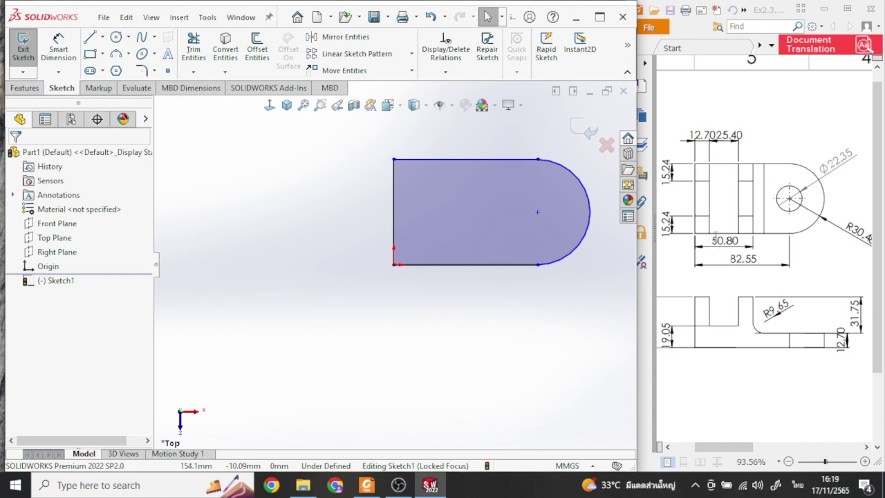
# Dimension the sketch's bottom edge to 82.55 mm.
pyautogui.click(60, 50)
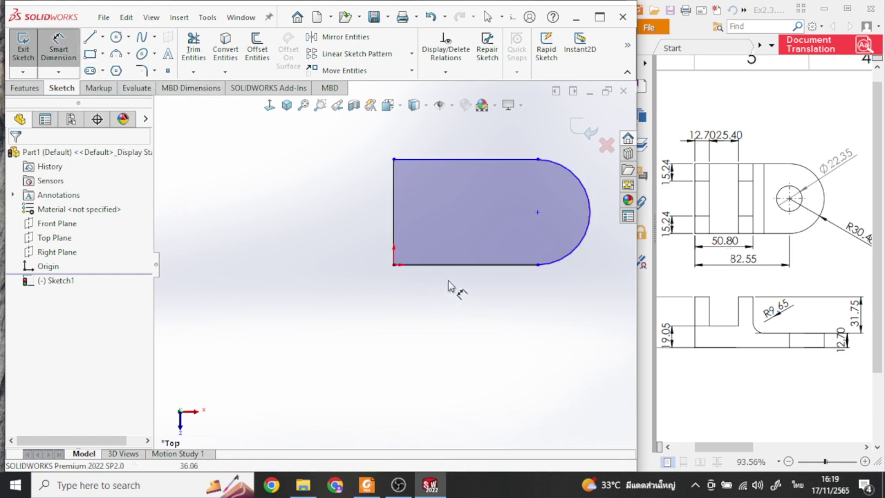
pyautogui.click(474, 268)
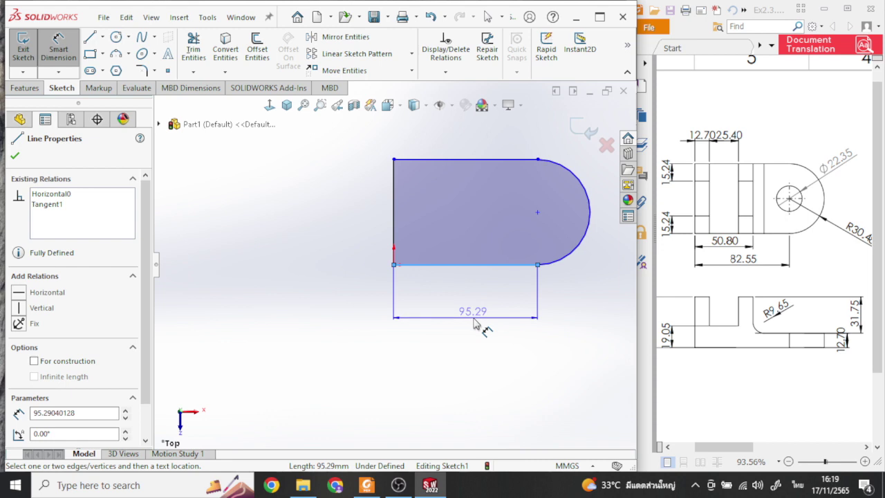
pyautogui.click(474, 324)
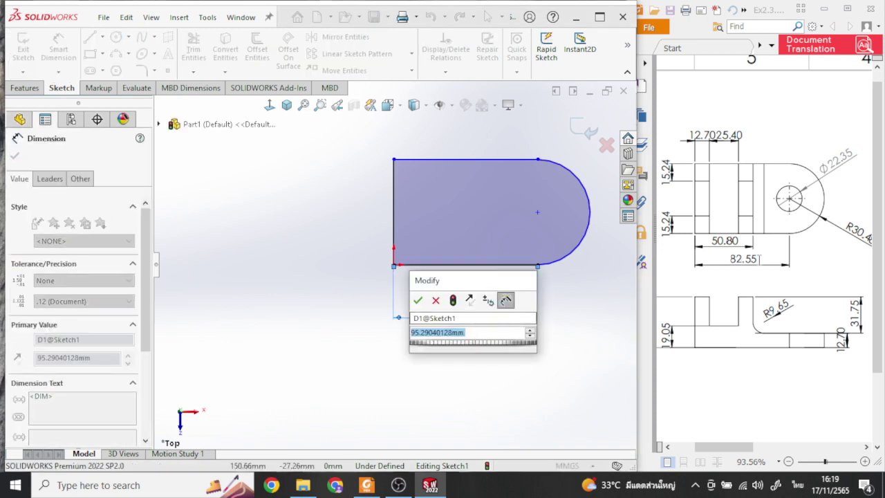
pyautogui.write('82.555')
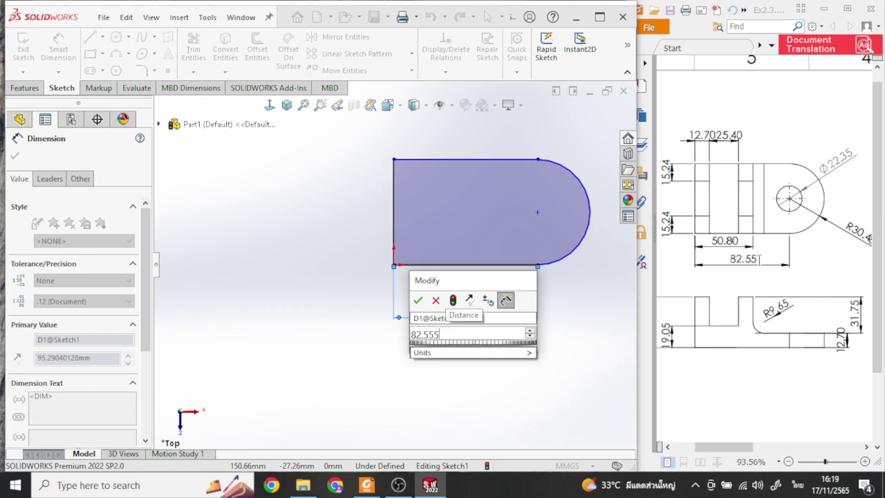
pyautogui.press('BackSpace')
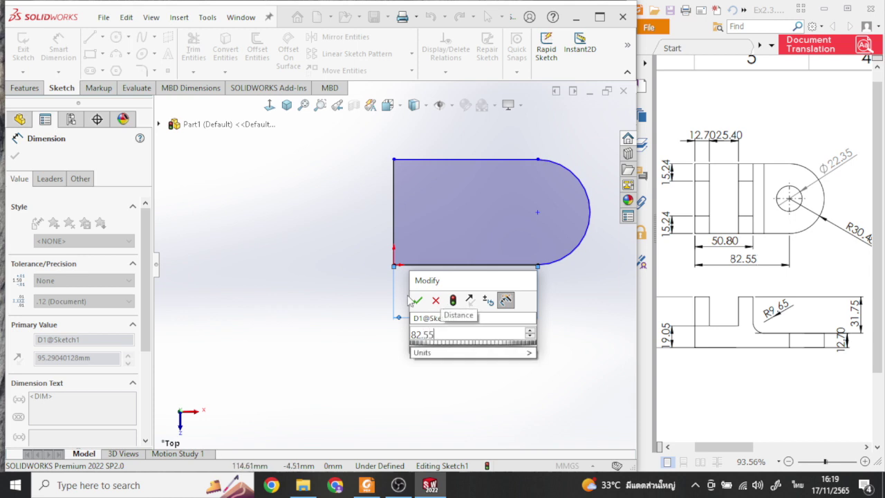
pyautogui.click(418, 299)
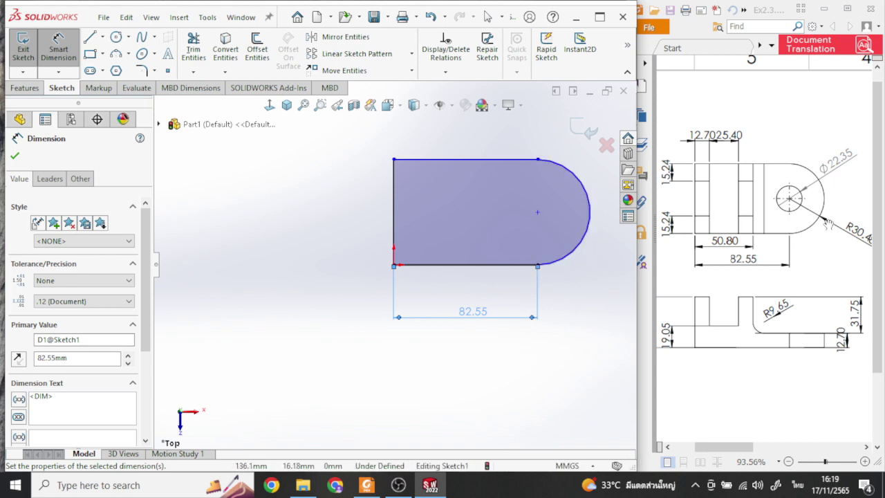
pyautogui.moveTo(834, 260); pyautogui.dragTo(793, 239)
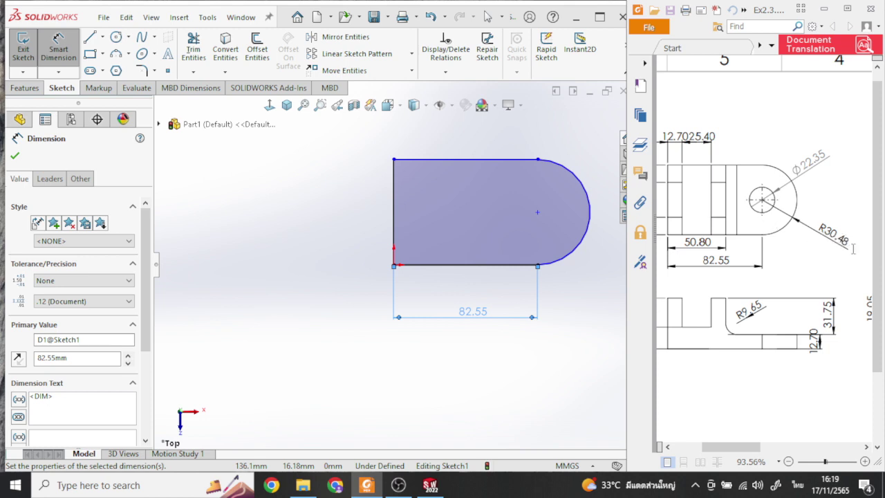
# Give the rounded end's arc an R30.48 radius and close the sketch.
pyautogui.click(454, 237)
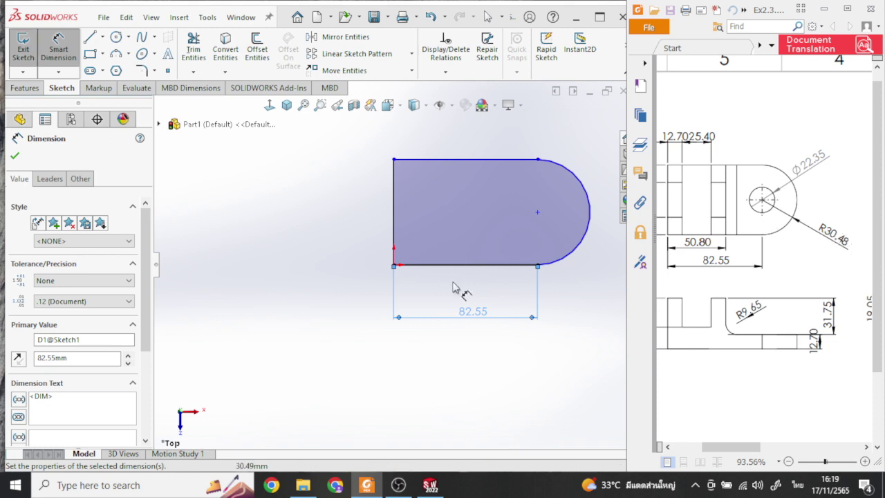
pyautogui.click(572, 257)
pyautogui.click(579, 296)
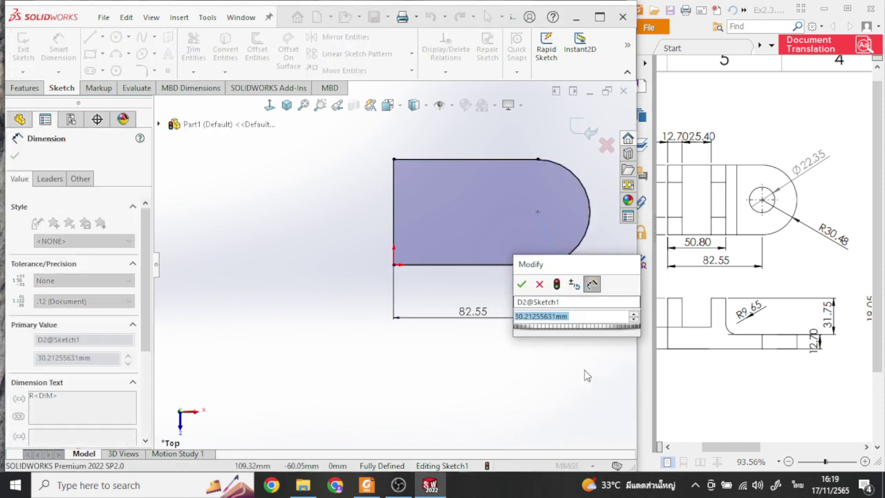
pyautogui.write('30.48')
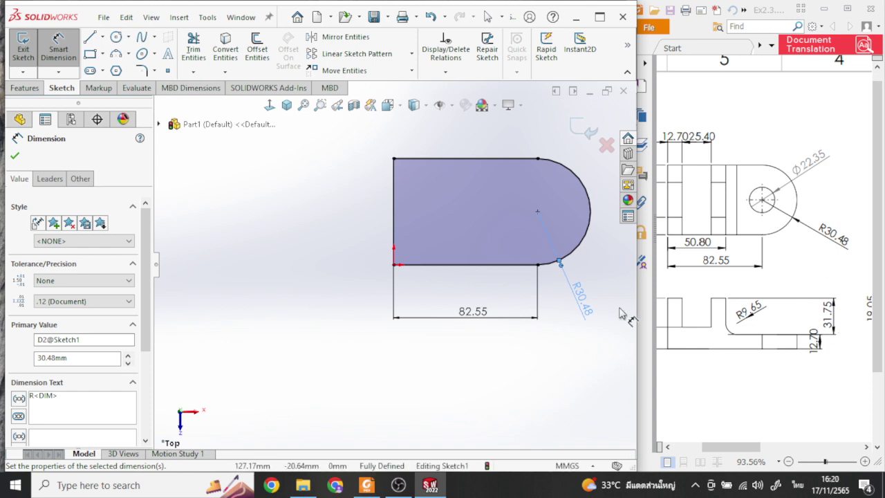
pyautogui.moveTo(702, 362); pyautogui.dragTo(763, 353)
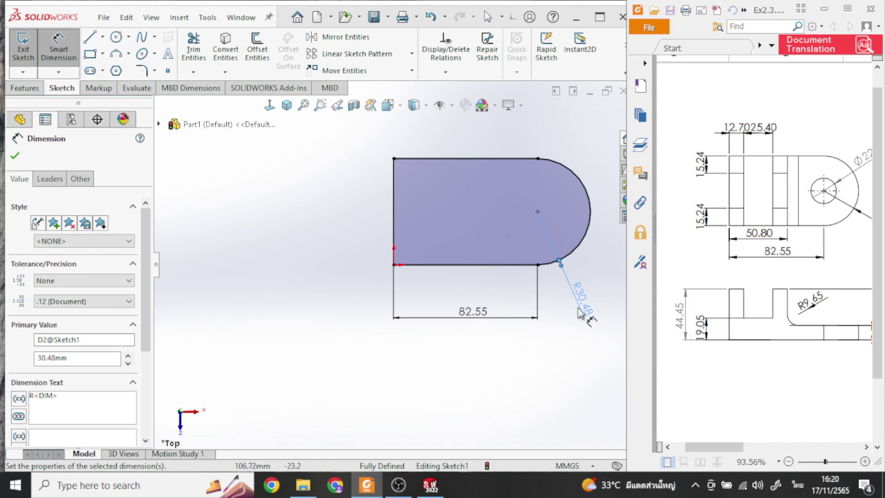
pyautogui.press('Escape')
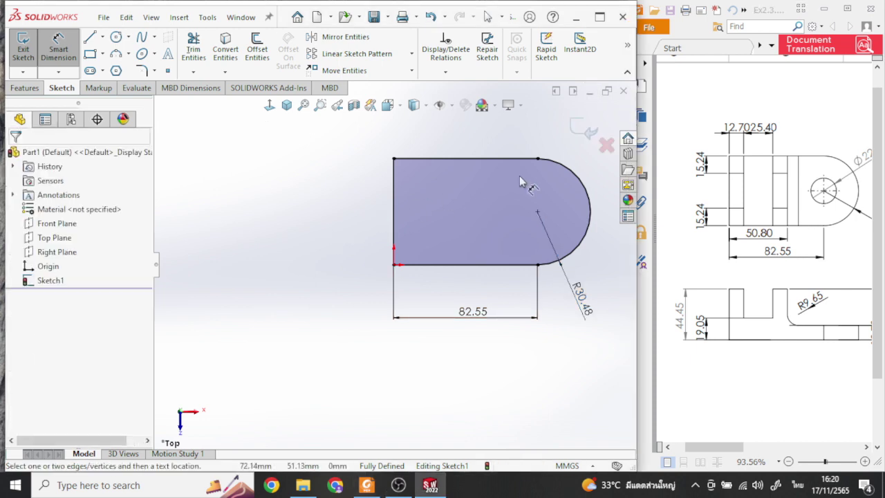
pyautogui.click(584, 130)
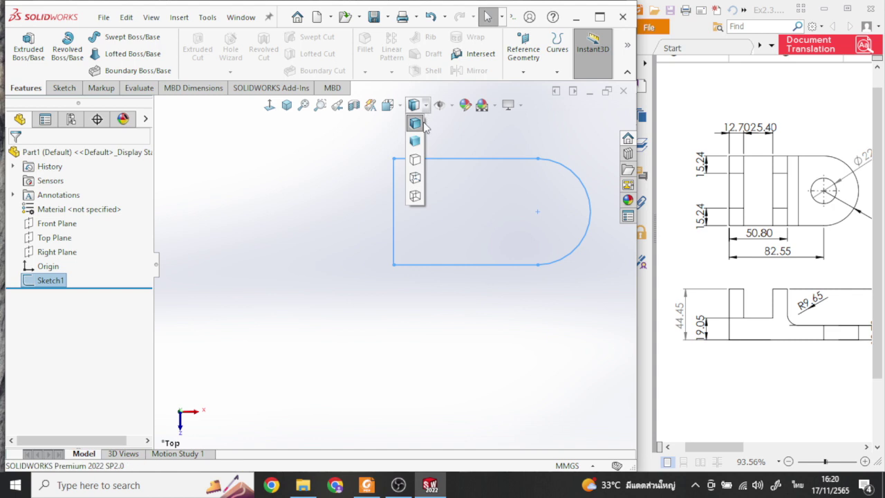
pyautogui.moveTo(388, 105)
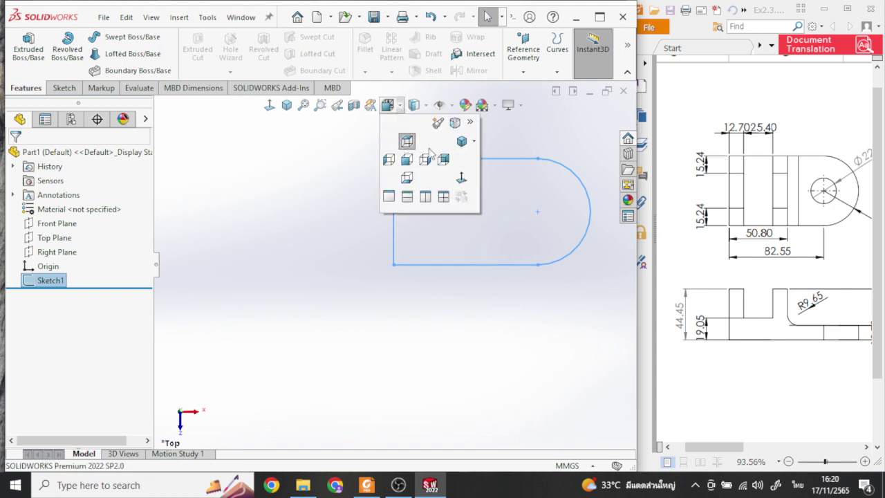
# Switch to an isometric view of Sketch1 and zoom to frame it.
pyautogui.click(460, 142)
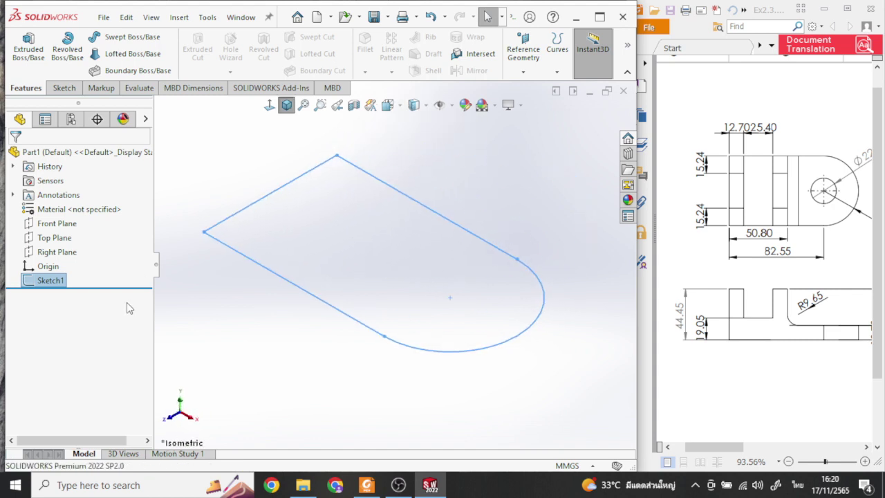
pyautogui.scroll(2, 346, 283)
pyautogui.scroll(2, 418, 278)
pyautogui.scroll(1, 413, 262)
pyautogui.scroll(-4, 413, 260)
pyautogui.scroll(2, 413, 256)
pyautogui.scroll(2, 378, 301)
pyautogui.scroll(-1, 378, 290)
pyautogui.scroll(1, 379, 280)
pyautogui.scroll(2, 382, 276)
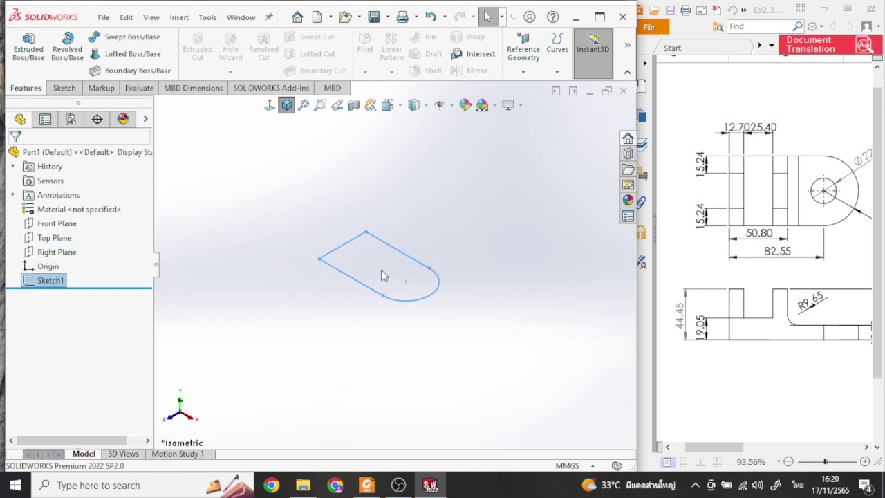
pyautogui.scroll(-3, 386, 268)
pyautogui.scroll(1, 388, 264)
pyautogui.scroll(4, 388, 264)
pyautogui.scroll(-3, 389, 269)
pyautogui.scroll(1, 390, 269)
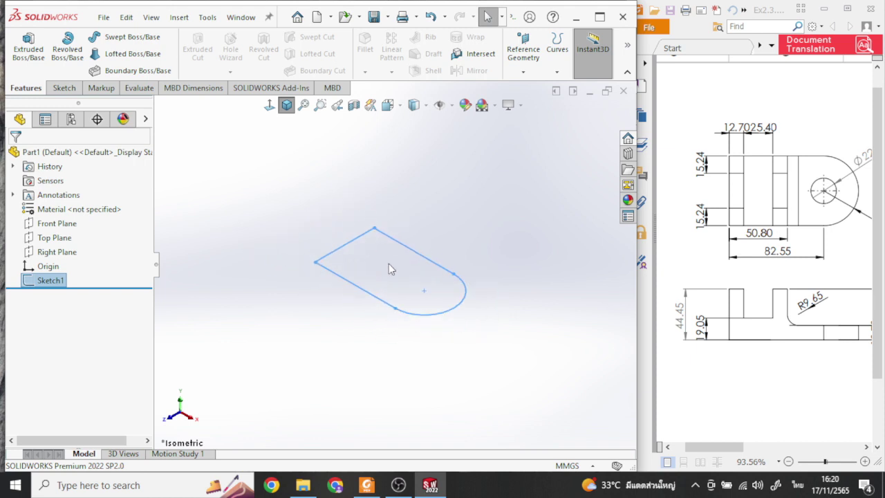
pyautogui.scroll(-3, 427, 250)
pyautogui.scroll(4, 428, 250)
pyautogui.scroll(-4, 427, 250)
pyautogui.scroll(5, 427, 250)
pyautogui.scroll(1, 339, 318)
pyautogui.scroll(-3, 347, 312)
pyautogui.scroll(2, 436, 239)
pyautogui.scroll(-1, 424, 246)
pyautogui.scroll(-1, 423, 250)
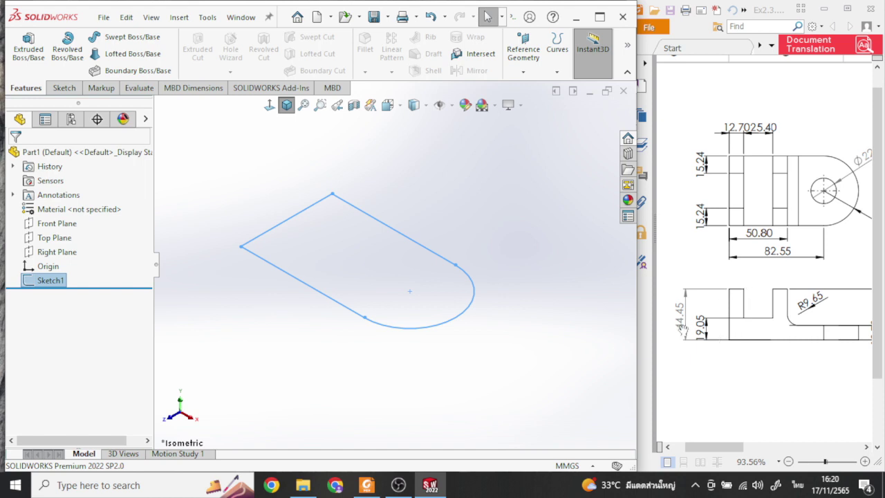
# Extrude Sketch1 as a 44.45 mm blind boss.
pyautogui.click(33, 49)
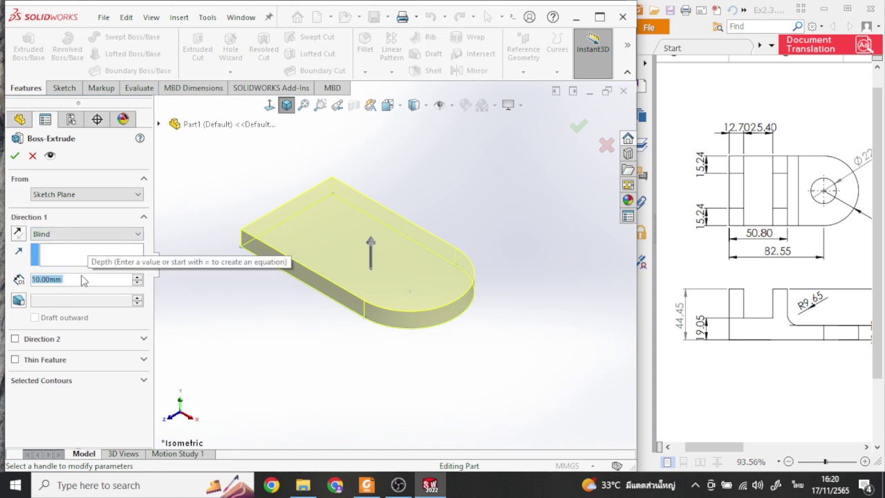
pyautogui.write('44.45')
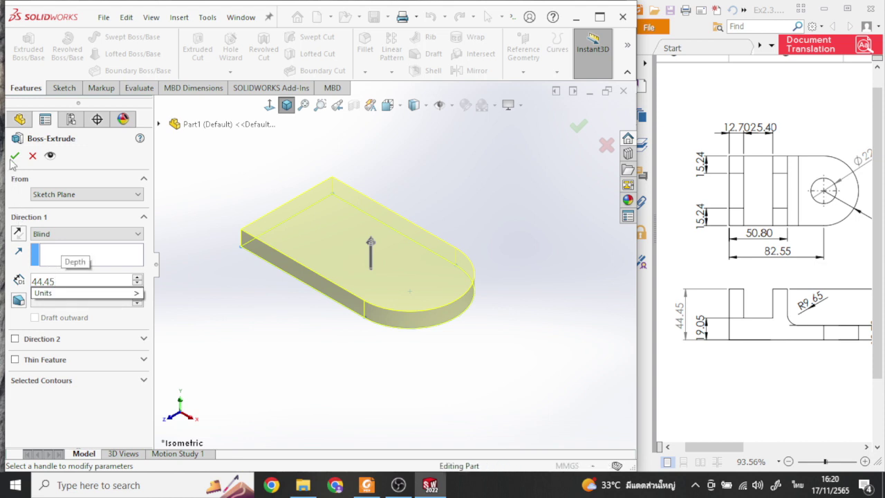
pyautogui.press('Return')
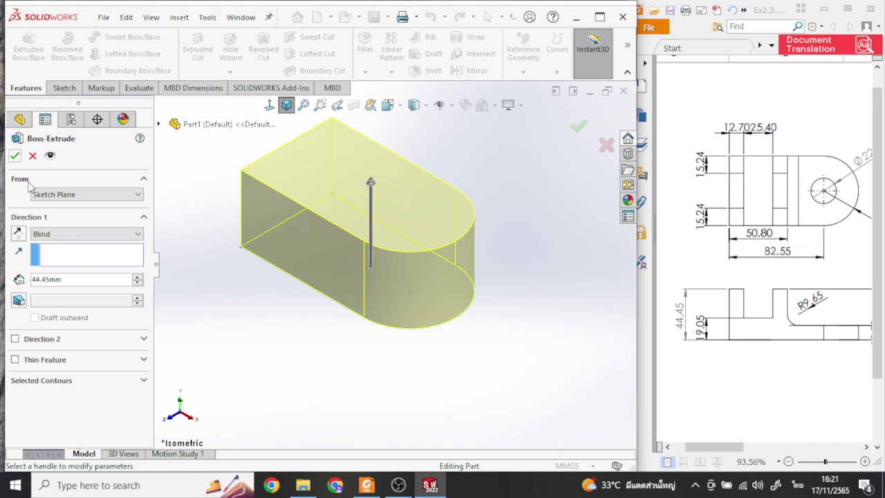
pyautogui.click(15, 155)
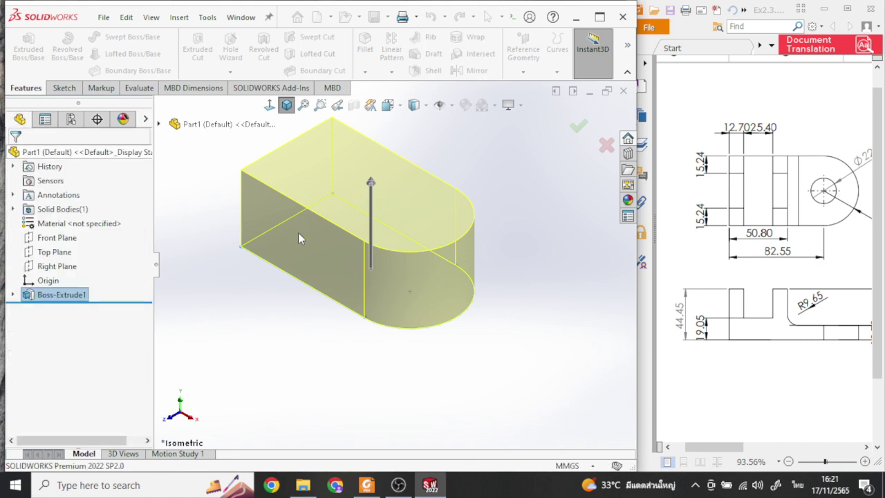
pyautogui.scroll(2, 381, 351)
pyautogui.scroll(2, 430, 297)
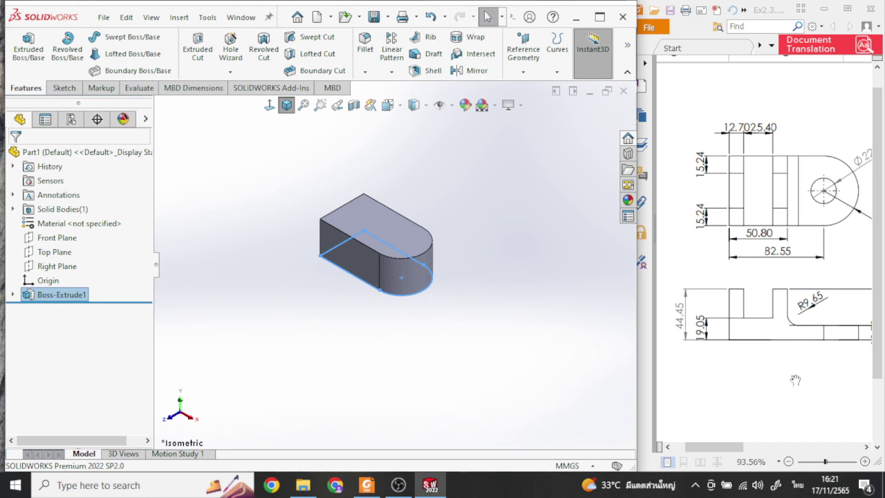
pyautogui.moveTo(794, 380); pyautogui.dragTo(715, 359)
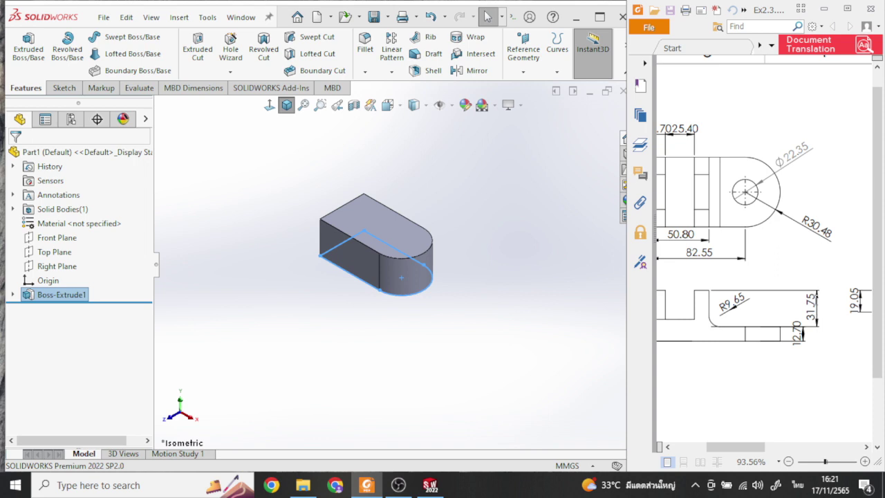
pyautogui.moveTo(710, 327); pyautogui.dragTo(739, 328)
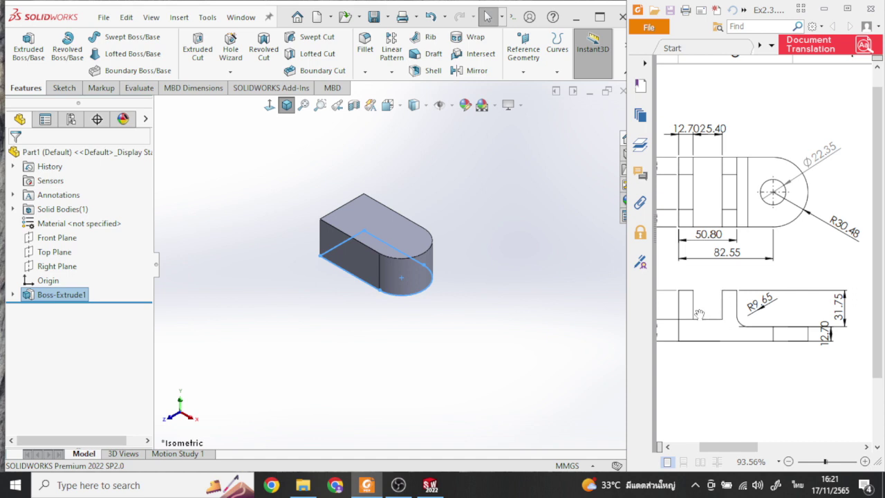
pyautogui.moveTo(749, 327); pyautogui.dragTo(758, 327)
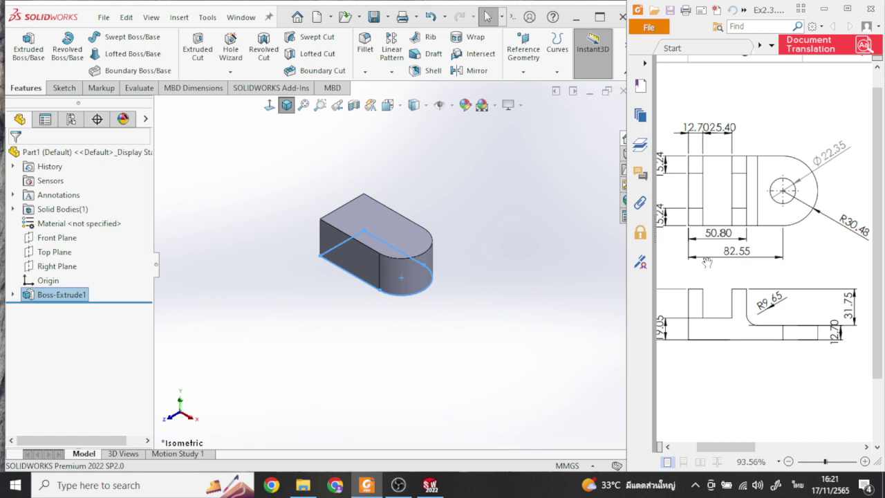
pyautogui.click(395, 242)
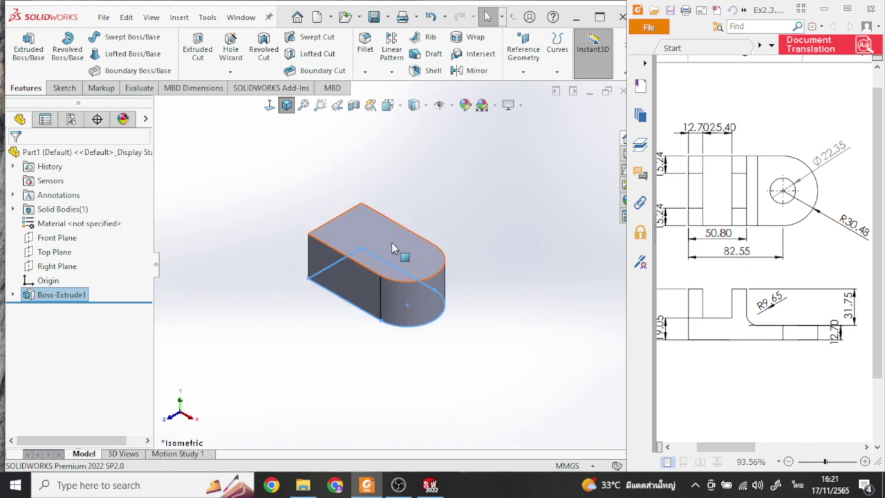
pyautogui.scroll(-5, 391, 228)
# On the top face, draw a corner rectangle from the top edge to the arc's bottom endpoint.
pyautogui.click(397, 287)
pyautogui.click(397, 287)
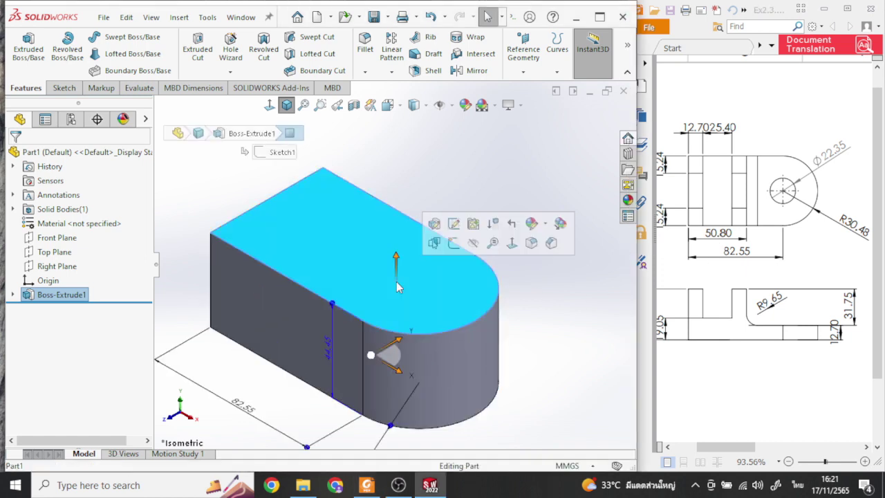
pyautogui.click(453, 243)
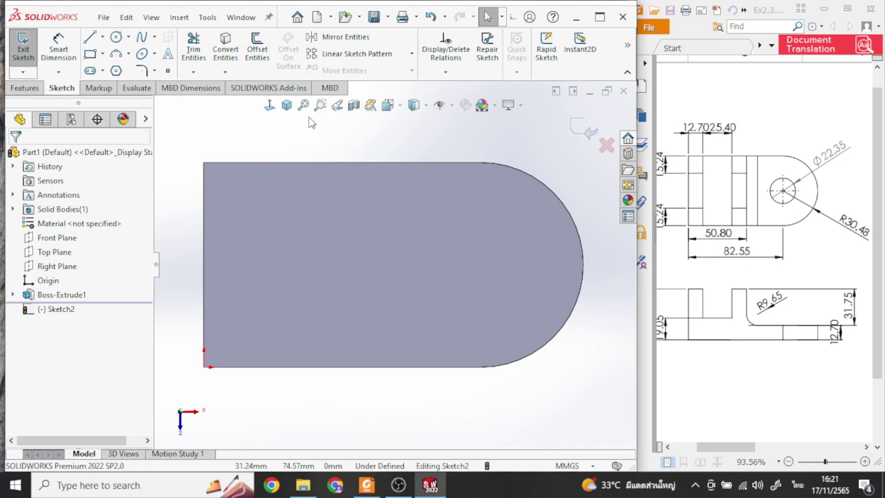
pyautogui.click(89, 60)
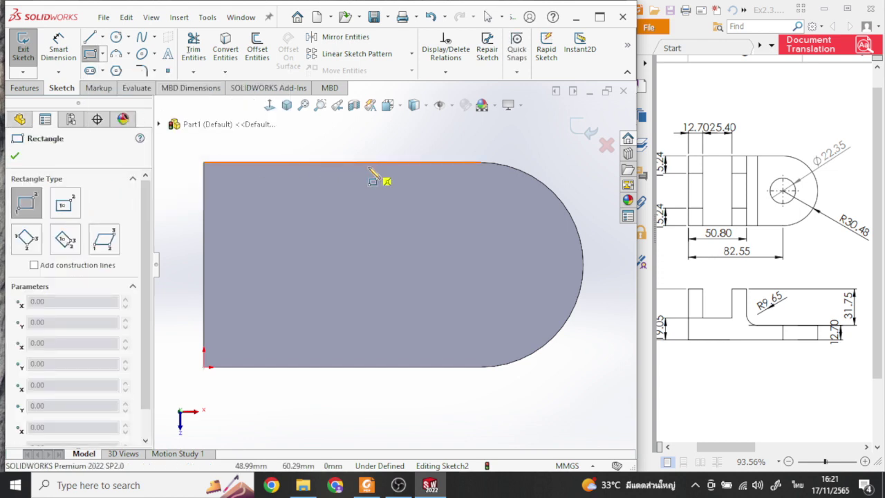
pyautogui.click(480, 163)
pyautogui.click(480, 366)
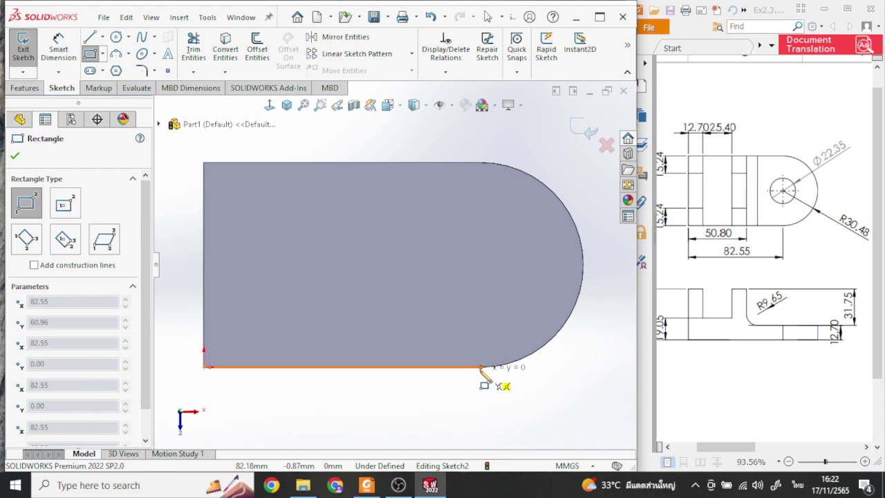
pyautogui.click(478, 366)
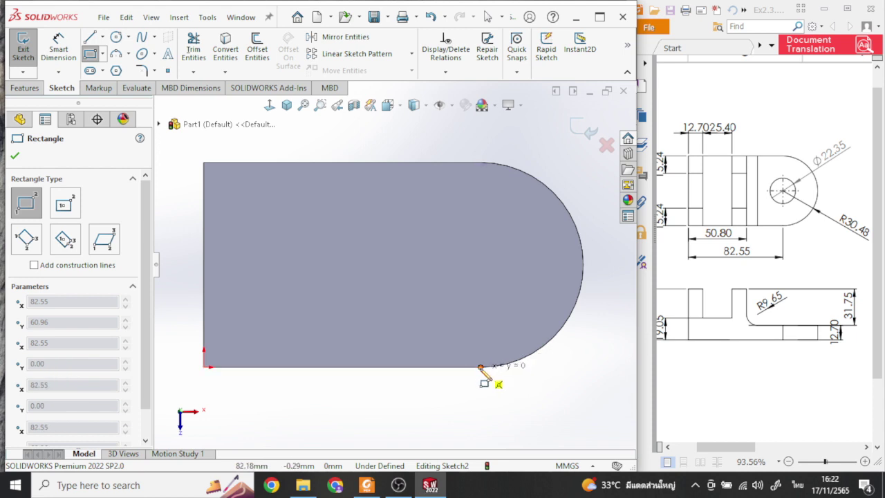
pyautogui.click(327, 162)
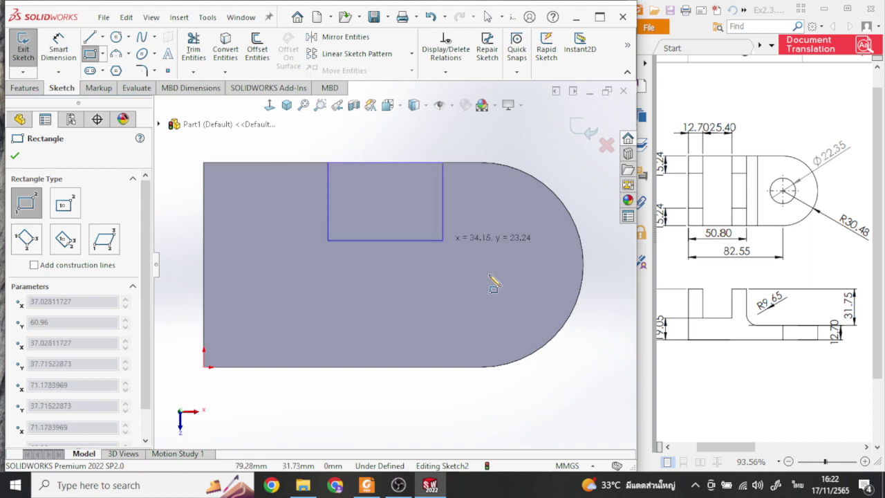
pyautogui.click(480, 366)
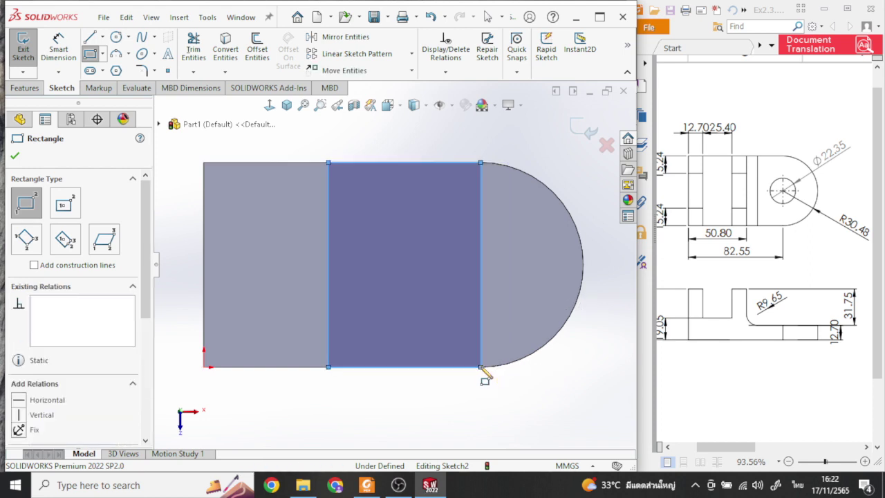
pyautogui.rightClick(546, 393)
pyautogui.click(568, 374)
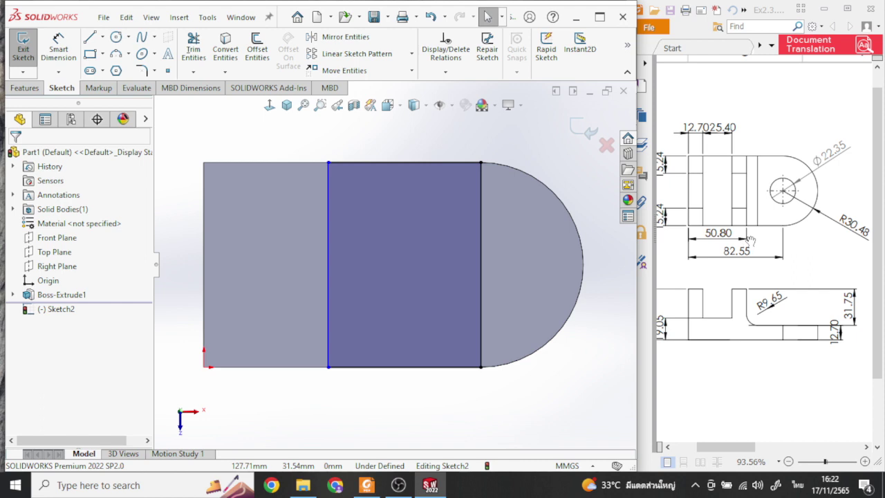
# Dimension the dividing line 50.80 mm from the block's left edge.
pyautogui.click(59, 49)
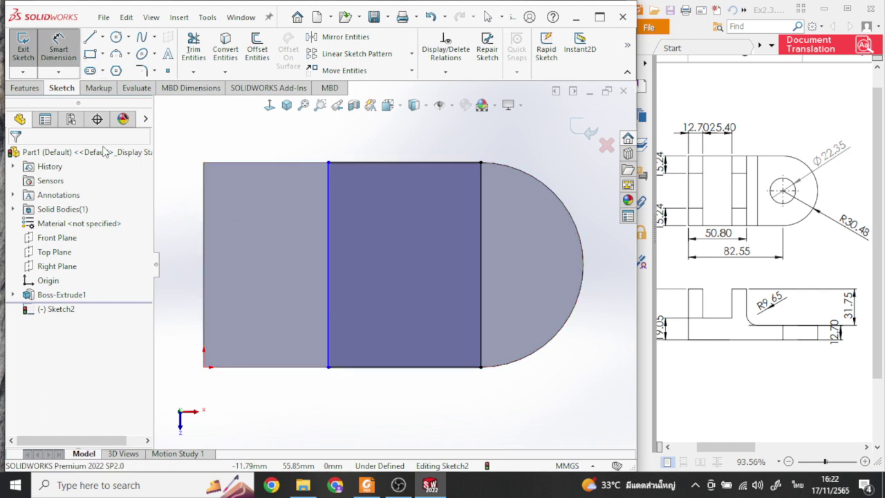
pyautogui.click(204, 265)
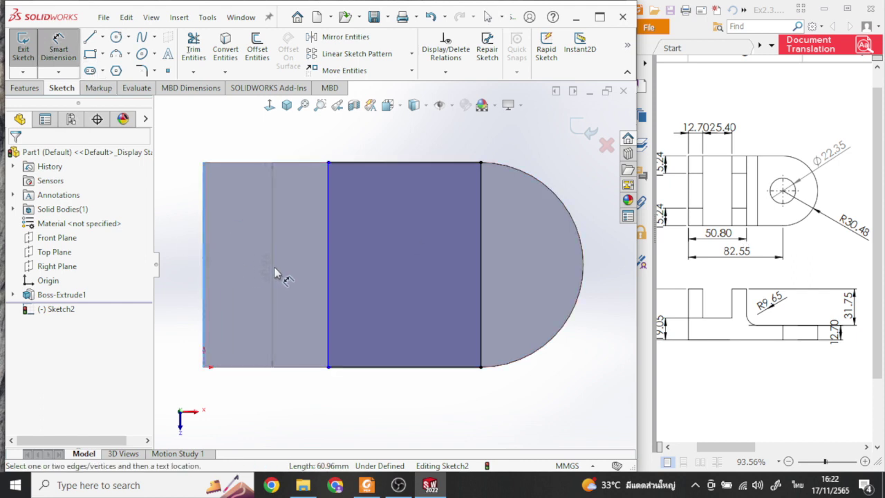
pyautogui.click(328, 276)
pyautogui.click(301, 143)
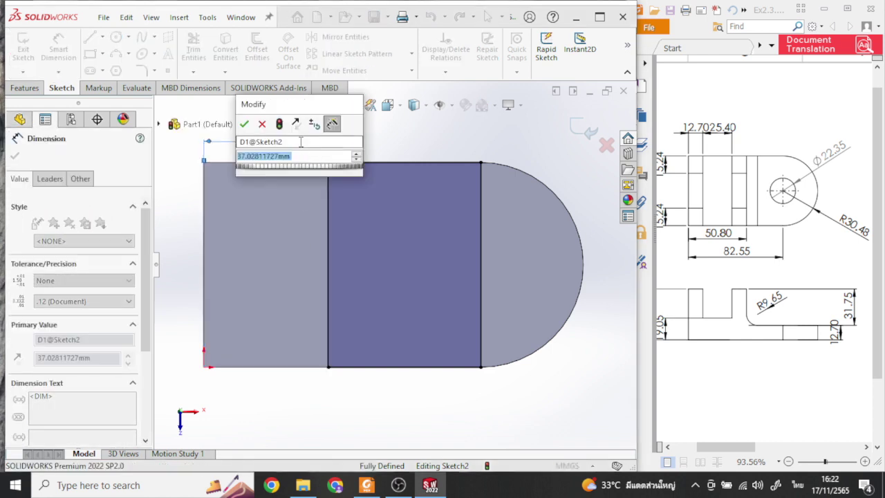
pyautogui.write('5.')
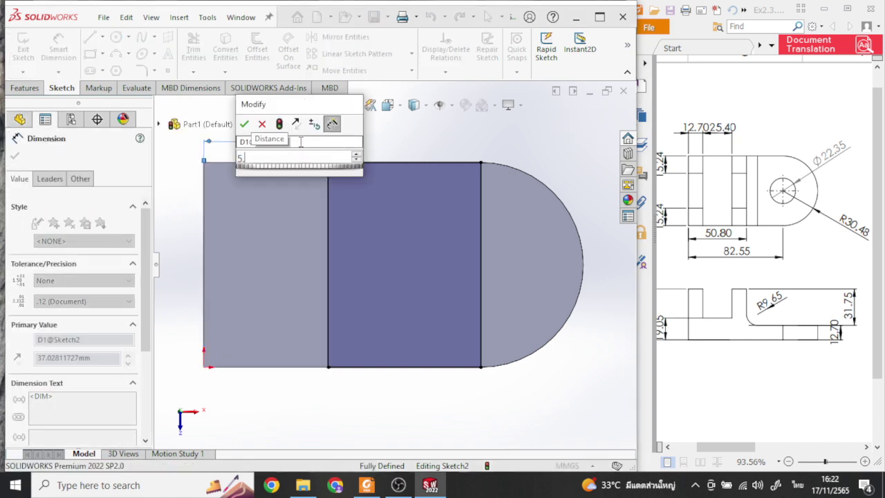
pyautogui.press('BackSpace')
pyautogui.write('0.8')
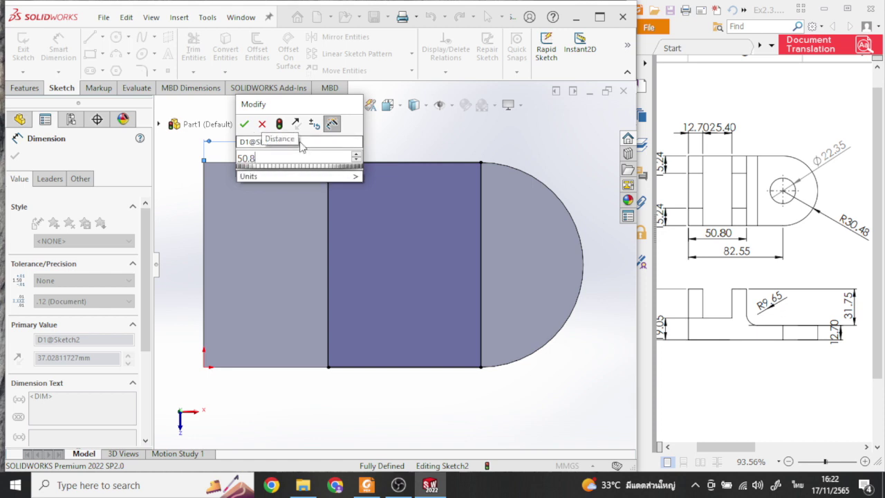
pyautogui.write('0')
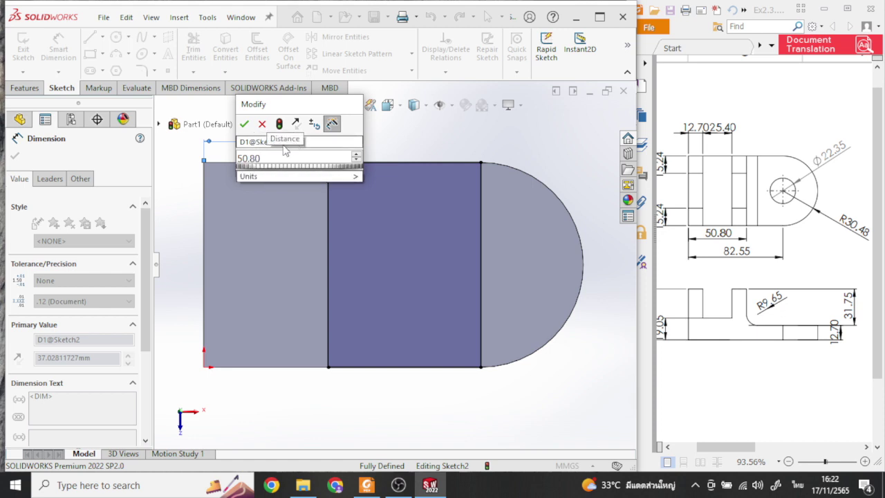
pyautogui.click(244, 123)
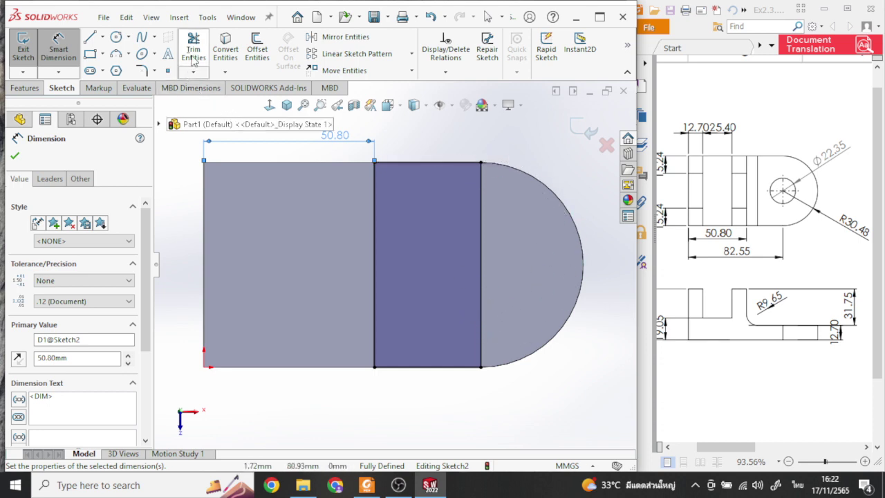
# Convert the rounded end's arc into the sketch, trim the inner vertical line, and exit.
pyautogui.click(232, 54)
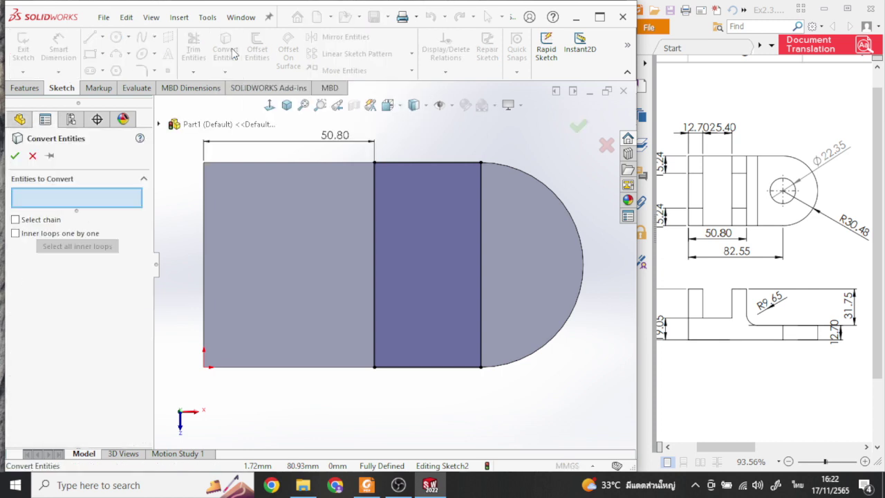
pyautogui.click(583, 250)
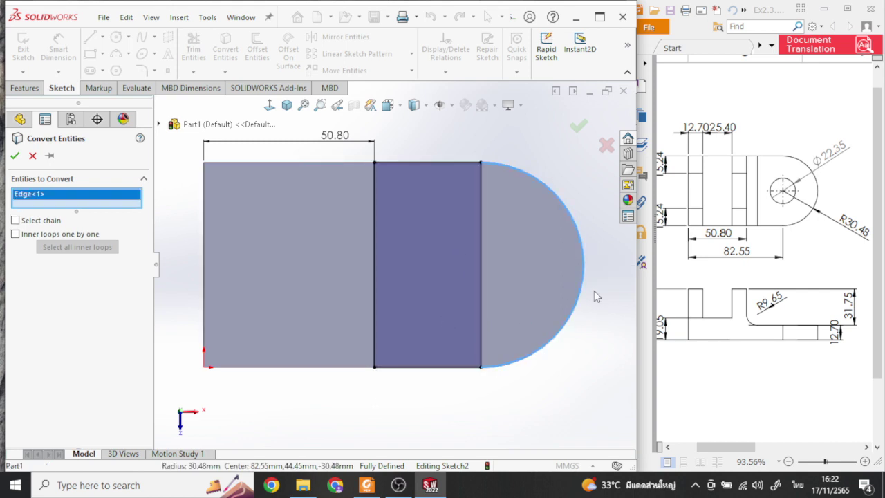
pyautogui.click(15, 156)
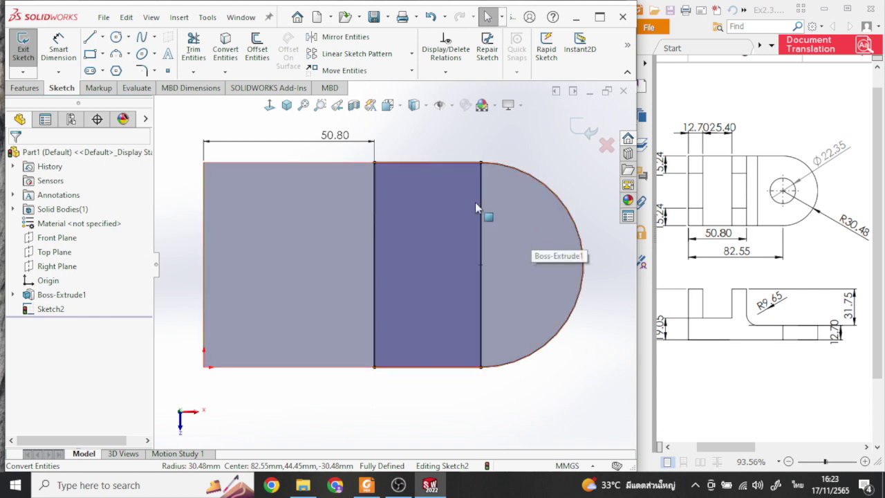
pyautogui.click(194, 52)
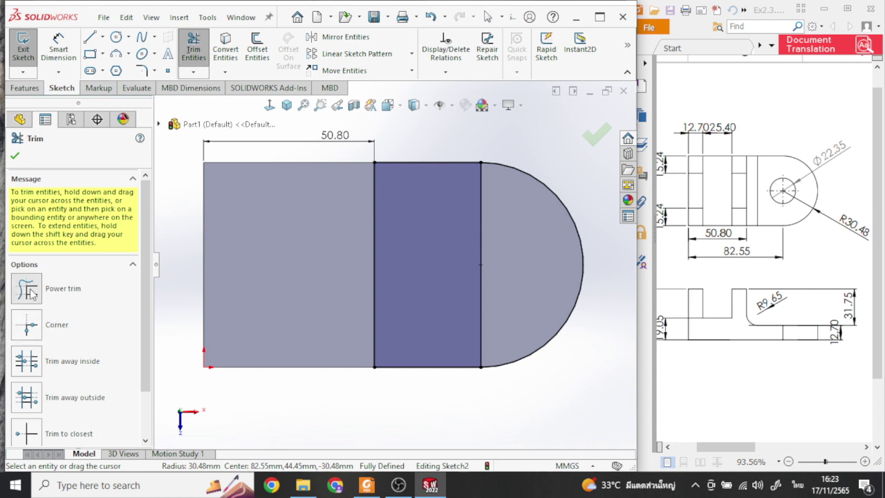
pyautogui.click(28, 290)
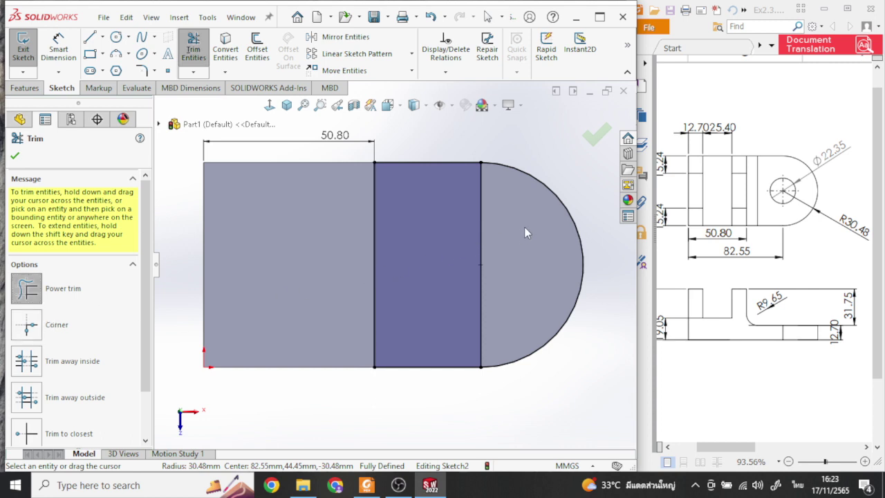
pyautogui.moveTo(524, 232); pyautogui.dragTo(478, 259)
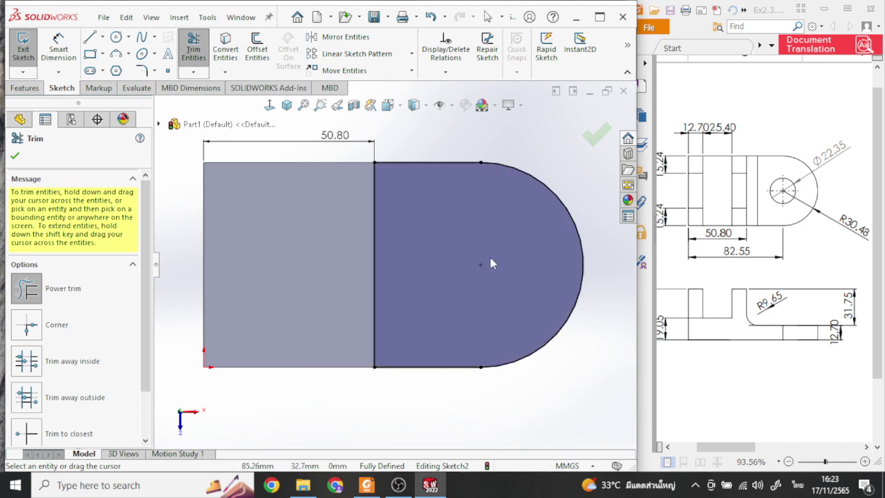
pyautogui.click(14, 156)
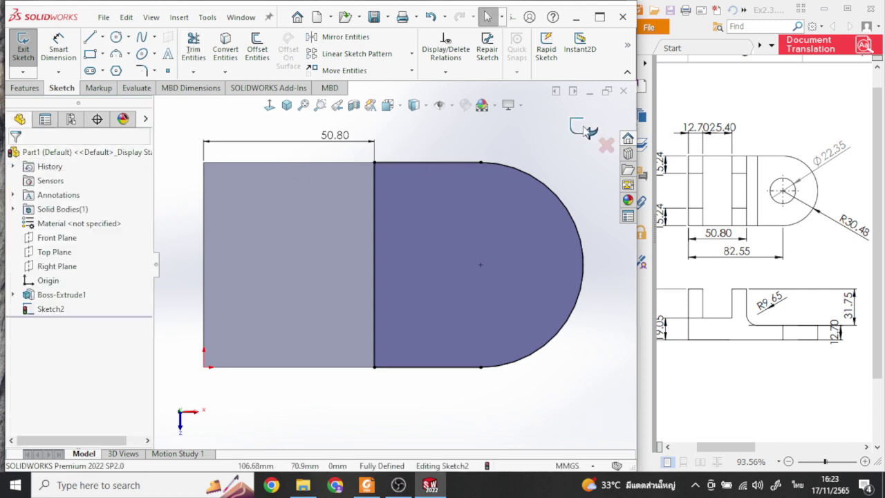
pyautogui.click(585, 132)
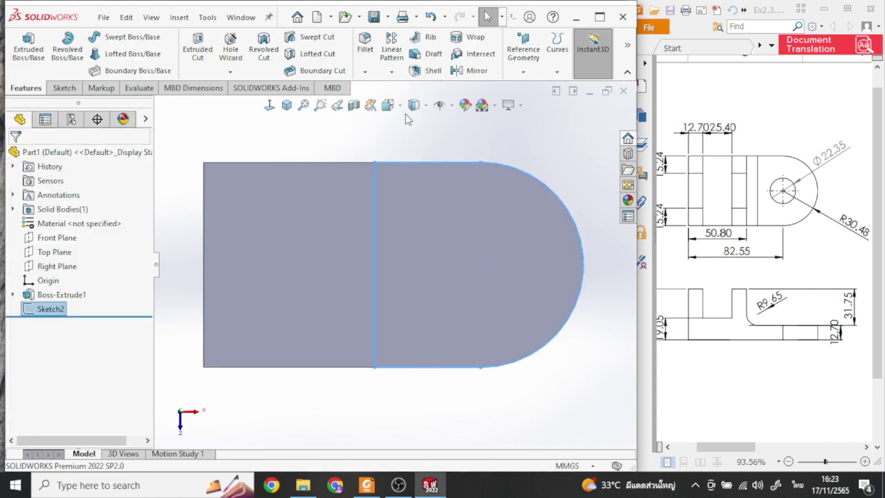
# Cut the rounded-end region 31.75 mm deep with a blind extruded cut.
pyautogui.click(414, 104)
pyautogui.click(459, 145)
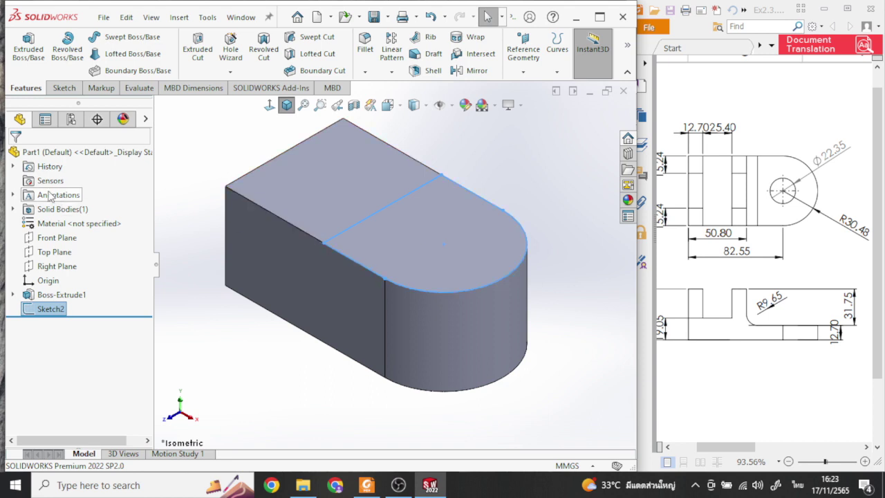
pyautogui.click(204, 54)
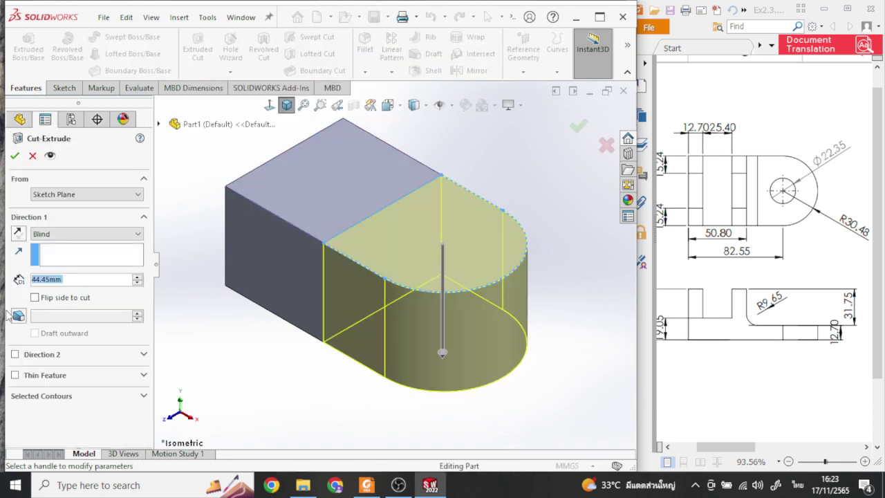
pyautogui.write('31.75')
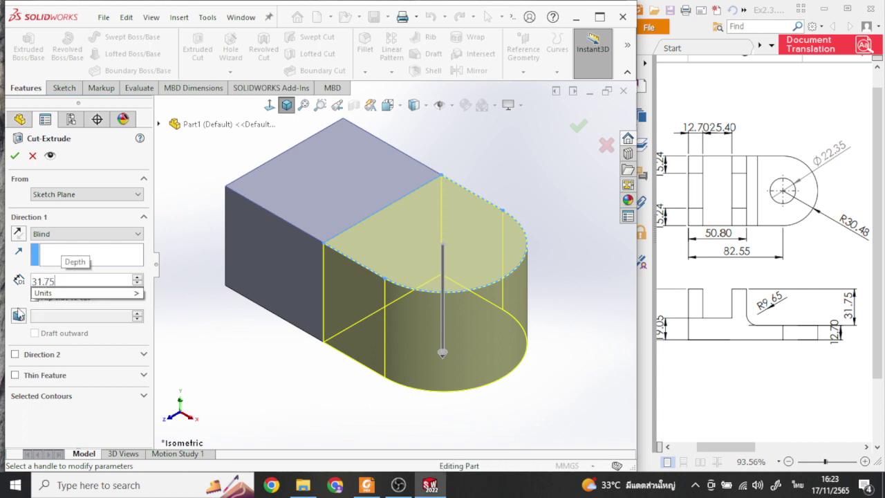
pyautogui.press('Return')
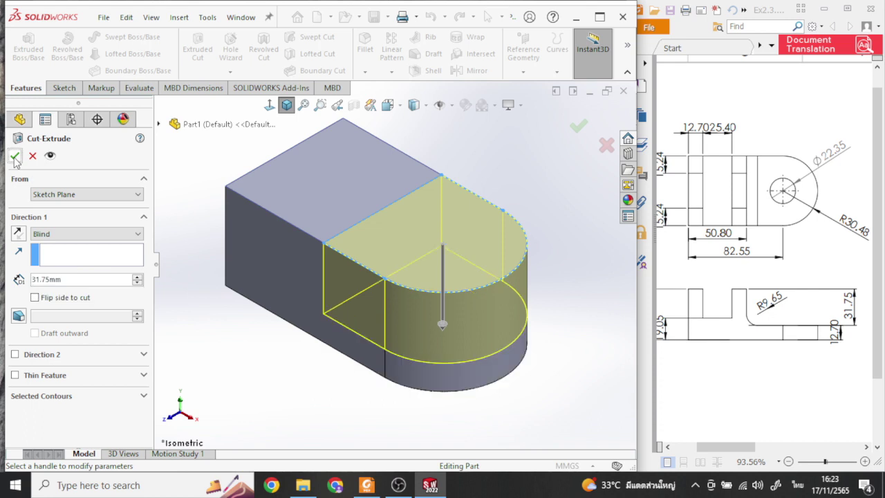
pyautogui.click(14, 157)
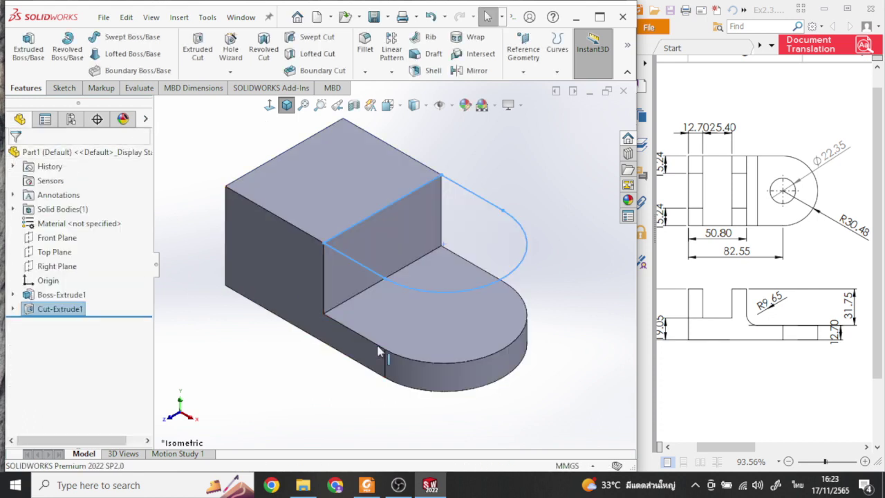
pyautogui.click(314, 394)
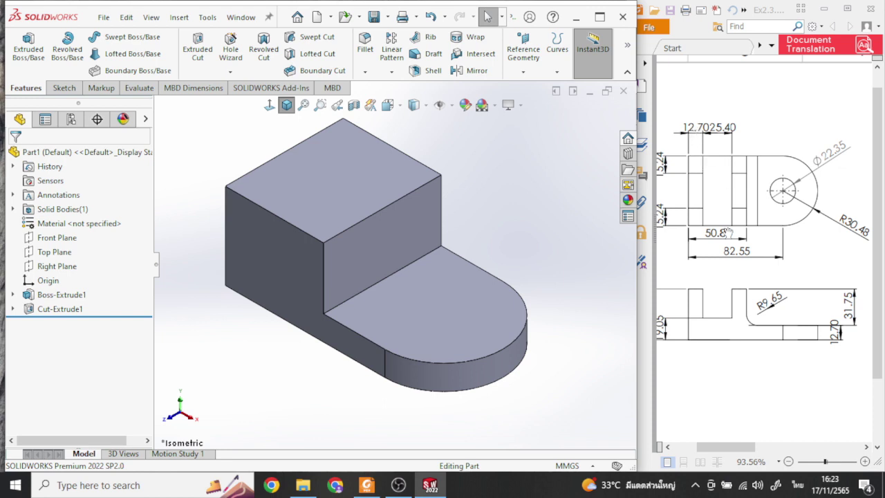
pyautogui.moveTo(693, 260); pyautogui.dragTo(725, 248)
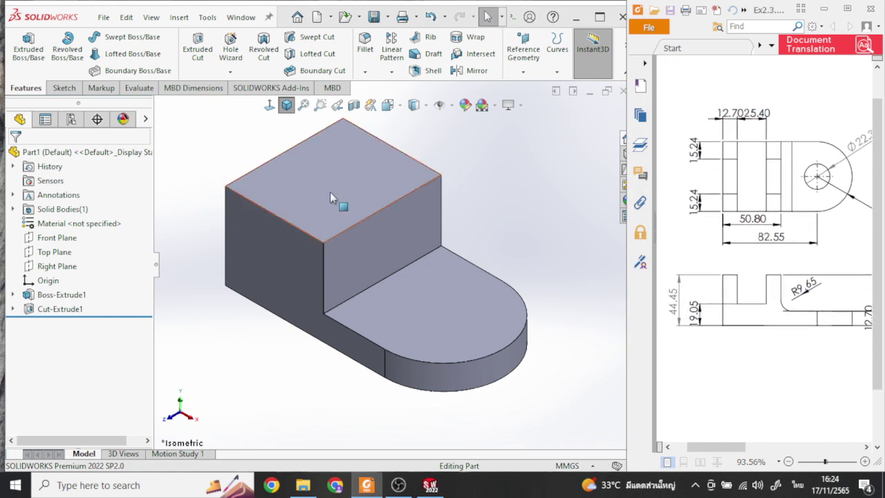
# Sketch a narrow rectangle across the tall block's top face.
pyautogui.click(316, 179)
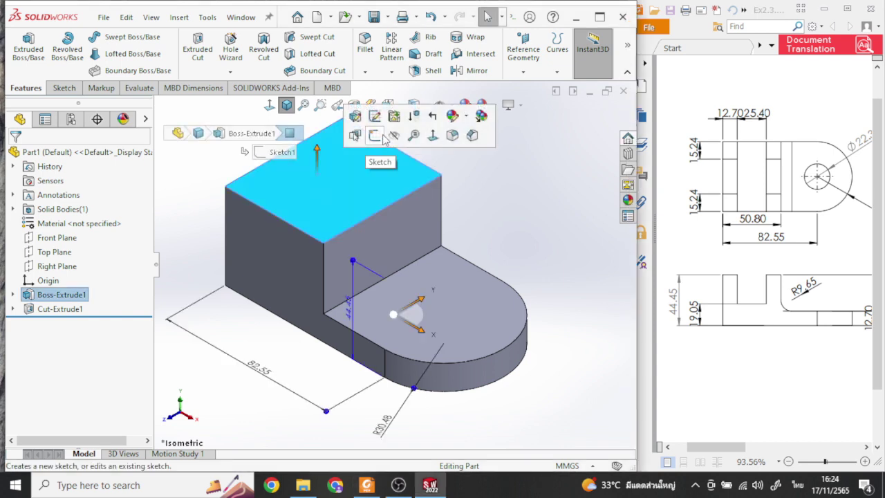
pyautogui.click(383, 137)
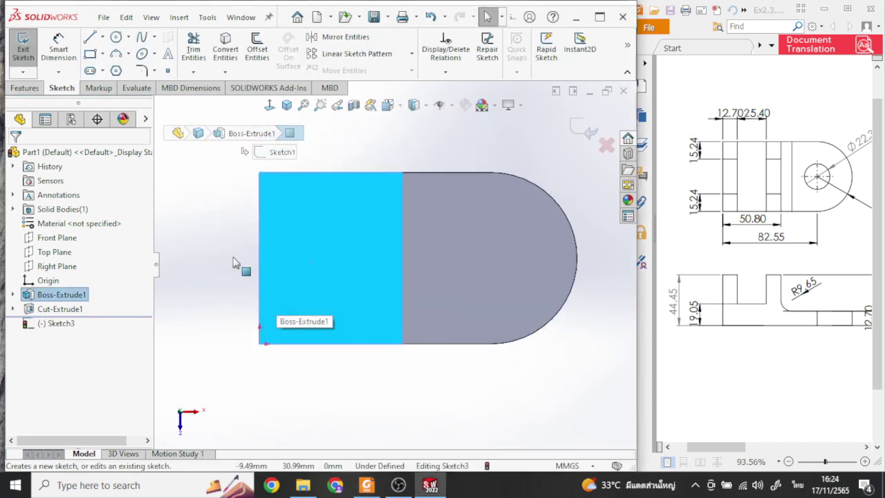
pyautogui.click(236, 257)
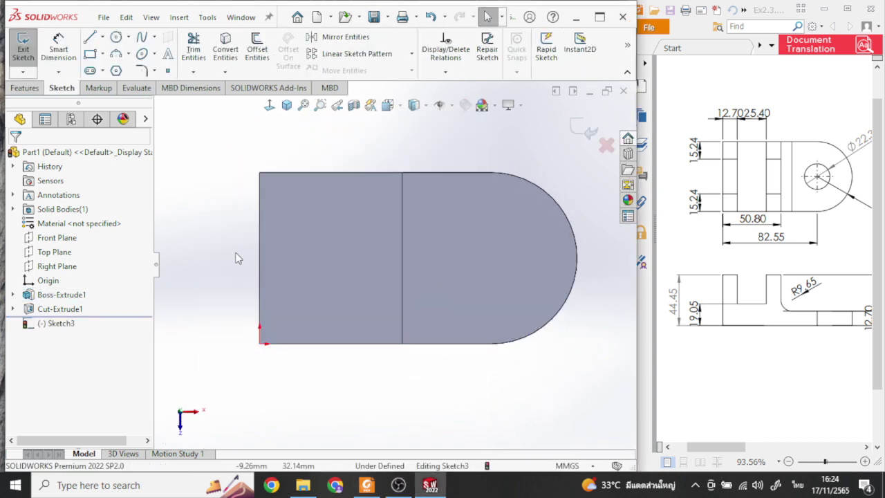
pyautogui.click(90, 54)
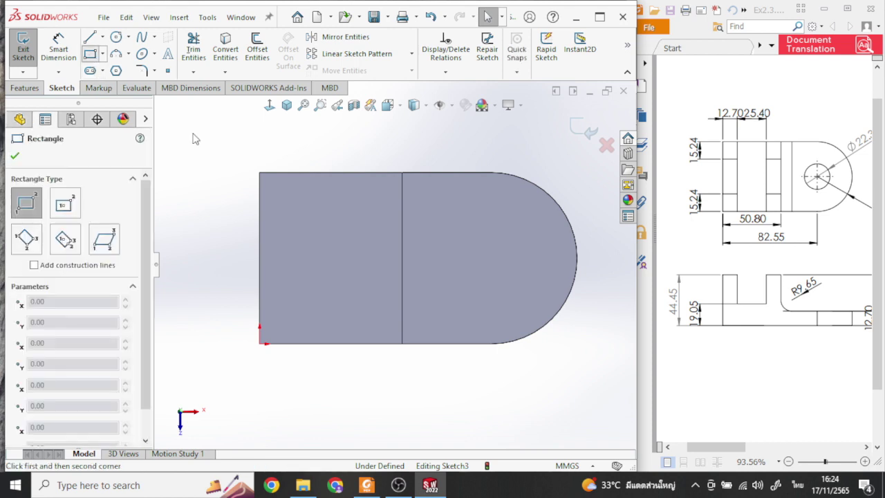
pyautogui.click(309, 173)
pyautogui.click(357, 202)
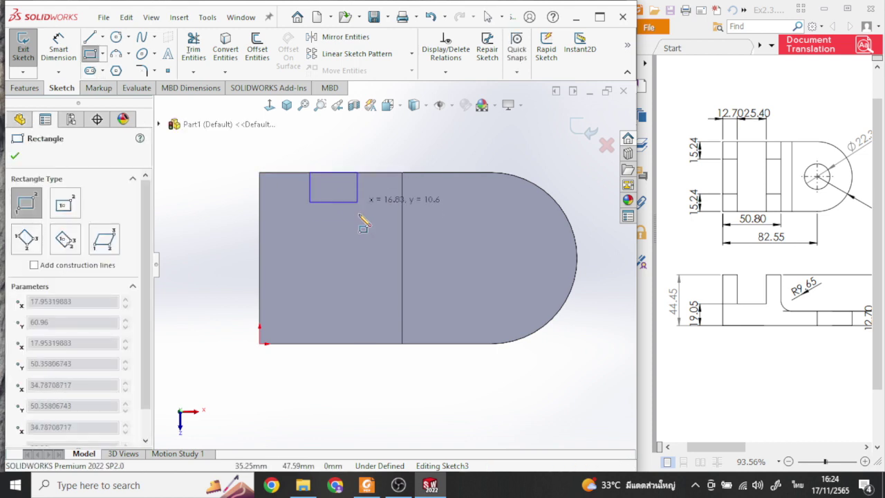
# Dimension the slot rectangle's width to 25.40 mm.
pyautogui.click(356, 343)
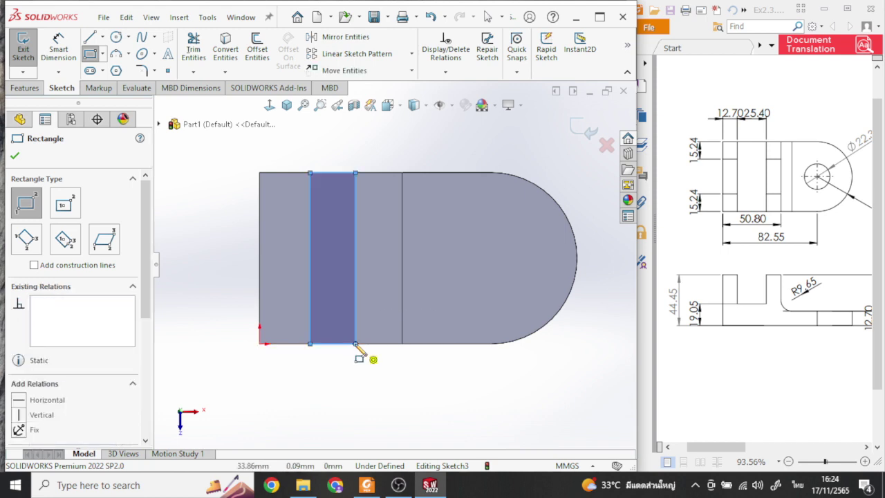
pyautogui.rightClick(457, 372)
pyautogui.click(489, 374)
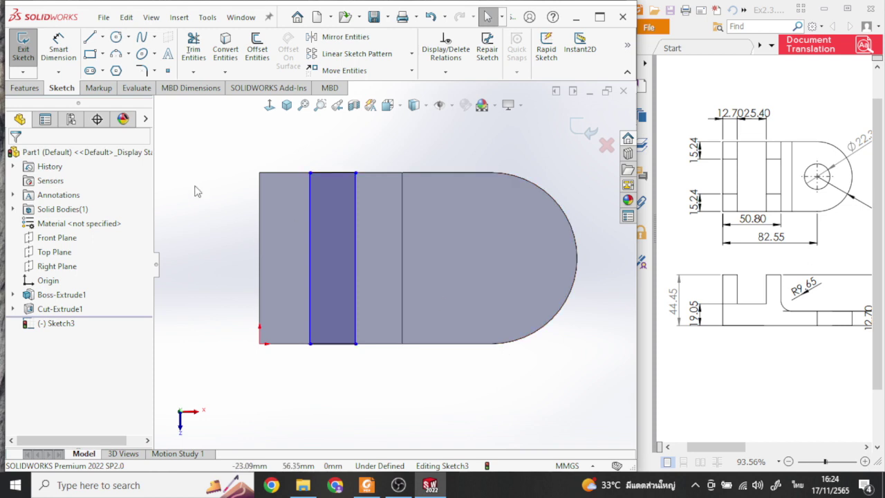
pyautogui.click(59, 51)
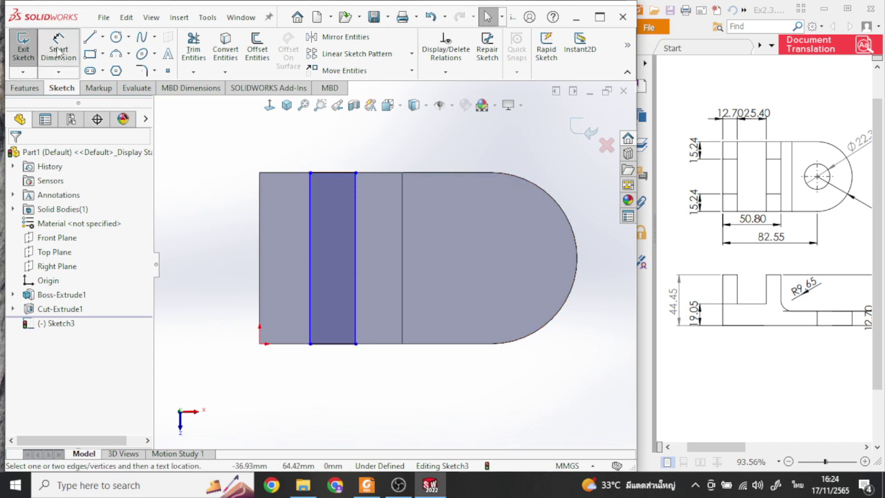
pyautogui.click(332, 172)
pyautogui.click(334, 161)
pyautogui.write('25.40')
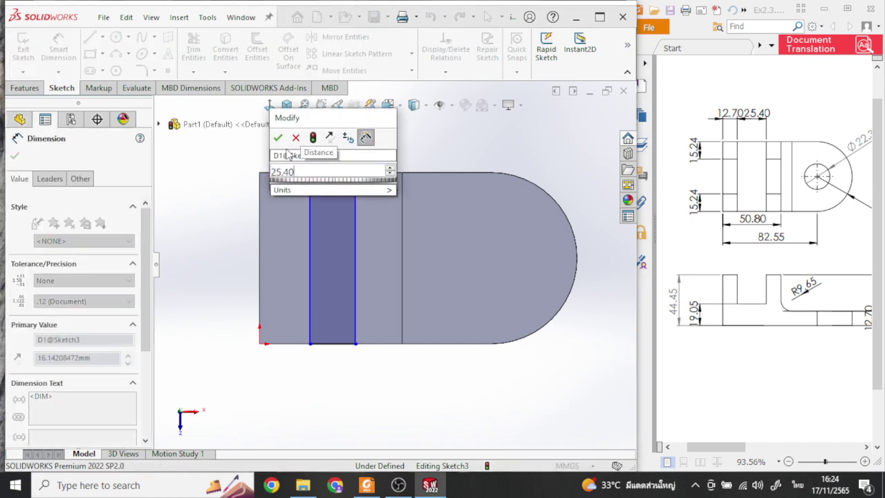
pyautogui.click(279, 139)
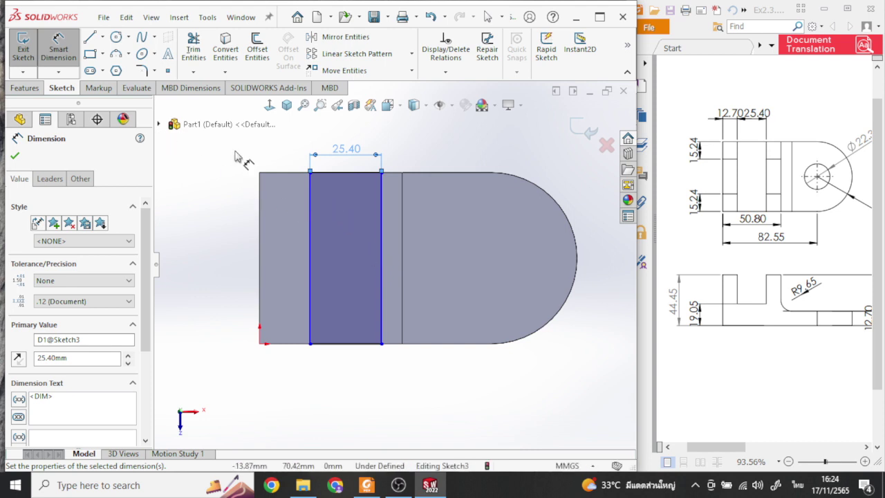
# Set the slot's left side 12.70 mm from the part's left edge.
pyautogui.click(56, 42)
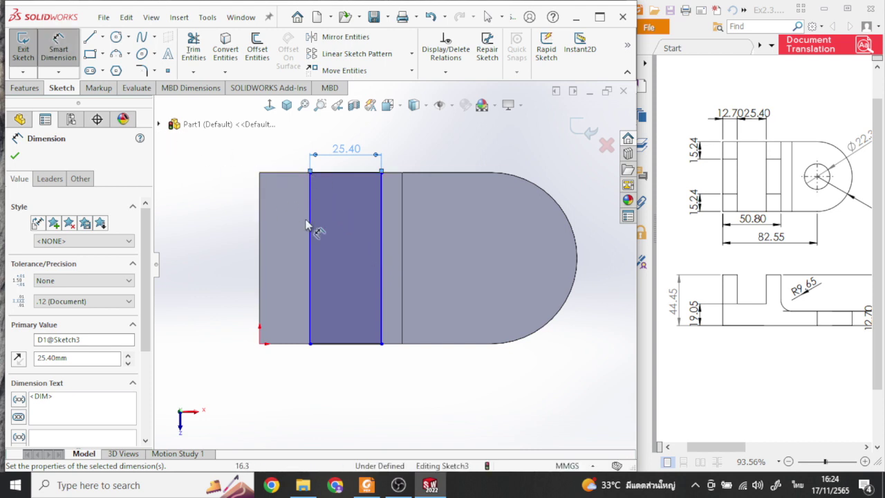
pyautogui.click(310, 245)
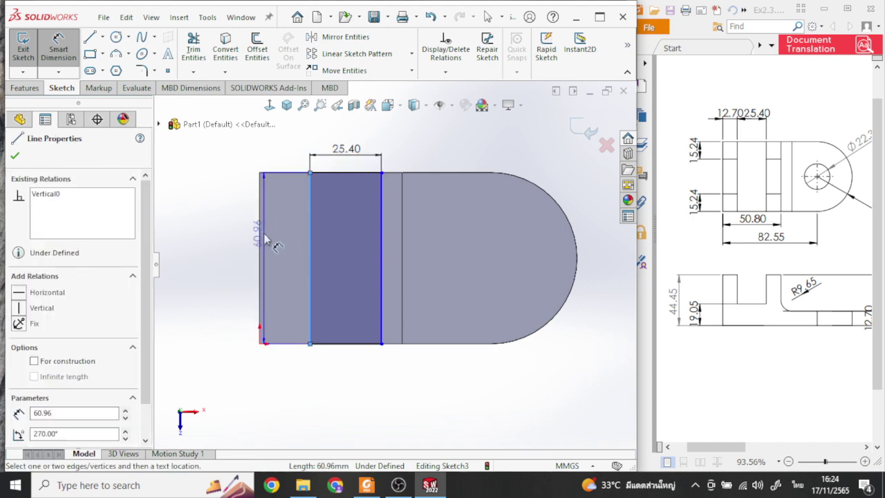
pyautogui.click(261, 241)
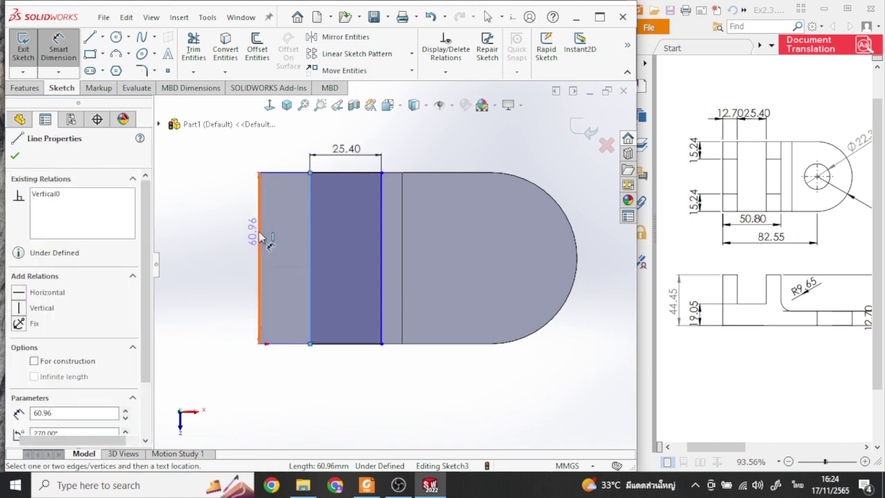
pyautogui.click(279, 163)
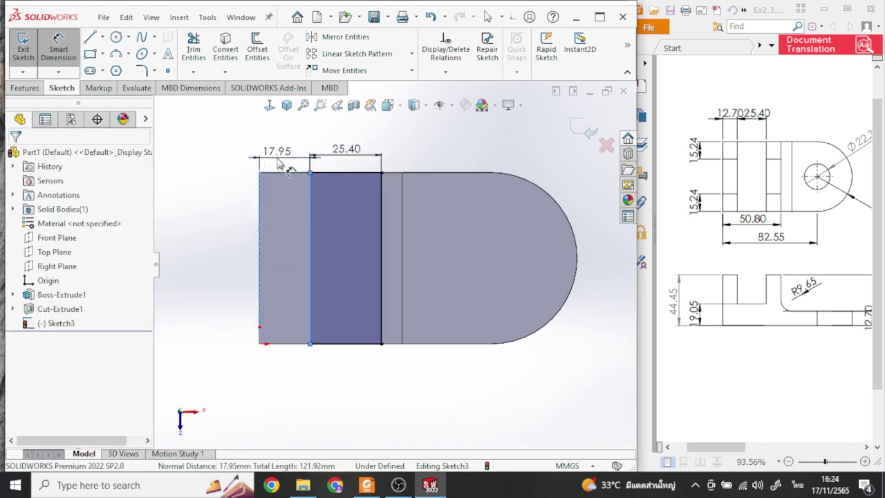
pyautogui.write('12.')
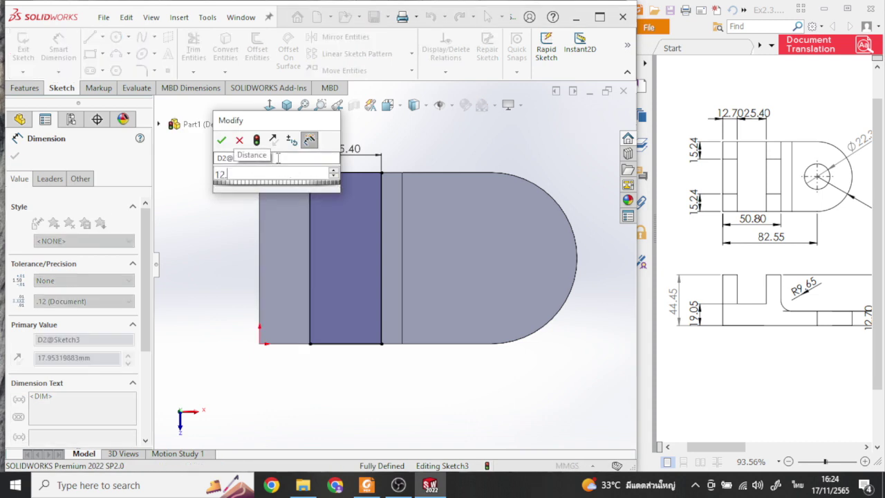
pyautogui.write('70')
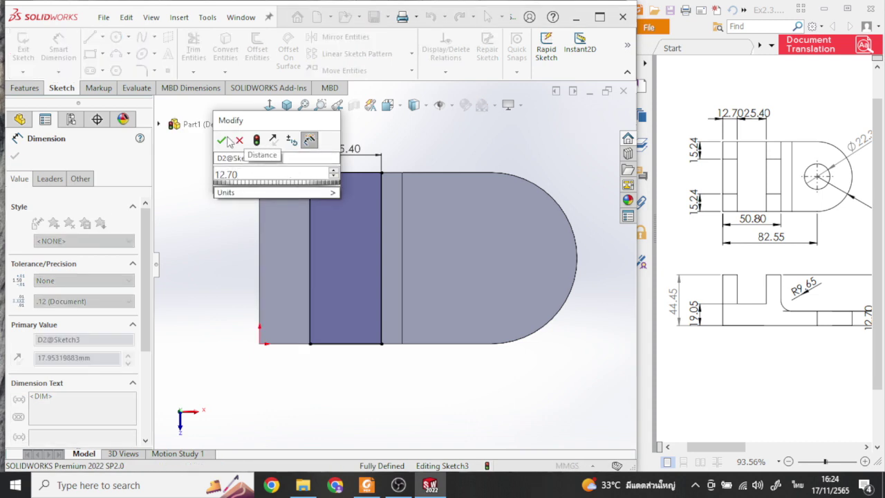
pyautogui.click(221, 140)
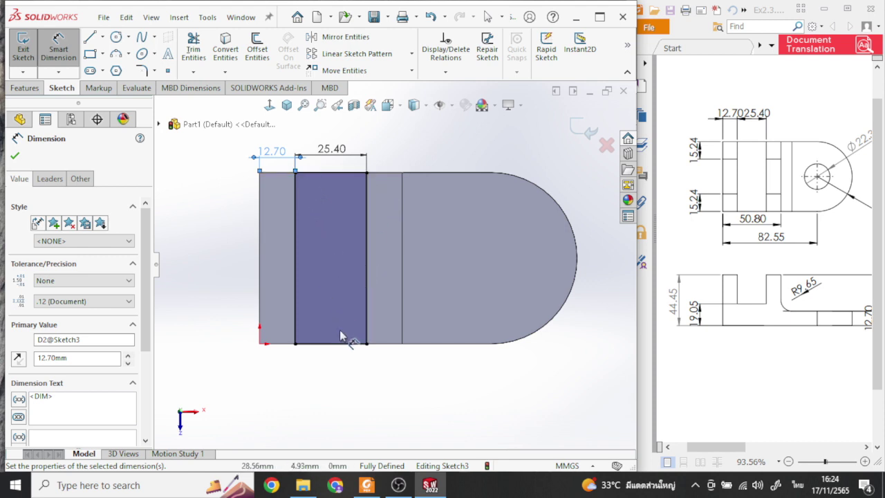
# Exit Sketch3 and switch the model to Isometric view.
pyautogui.click(576, 135)
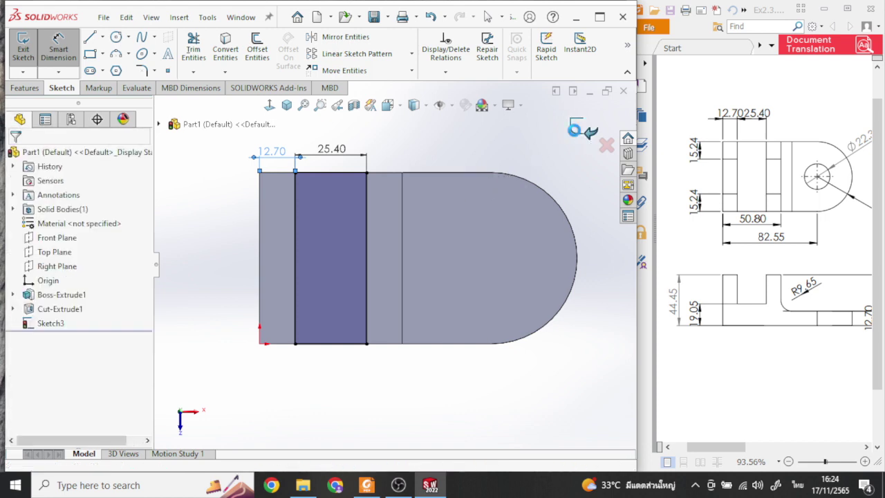
pyautogui.click(397, 107)
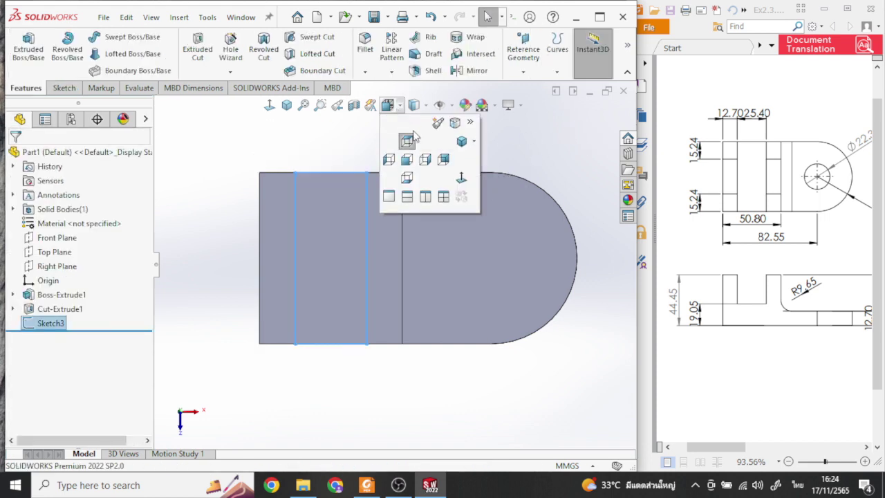
pyautogui.click(461, 143)
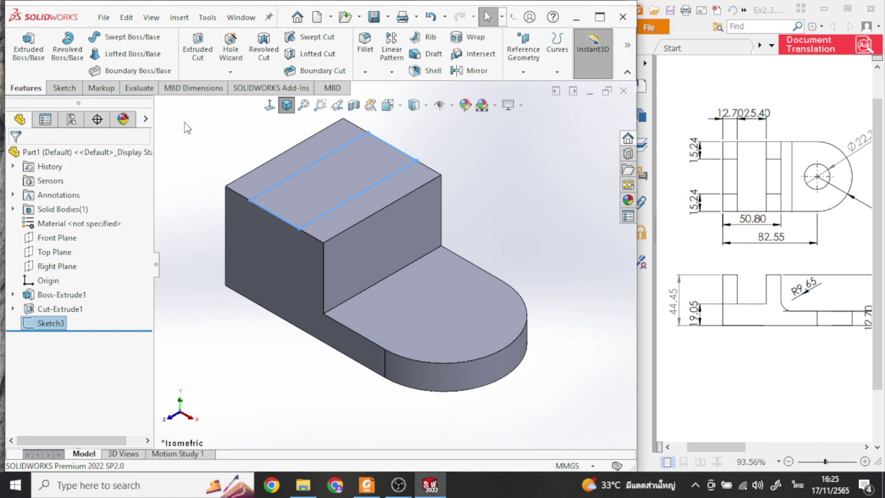
# Cut the slot with Sketch3, stopping at an offset of 19.05 mm from the bottom face.
pyautogui.click(197, 47)
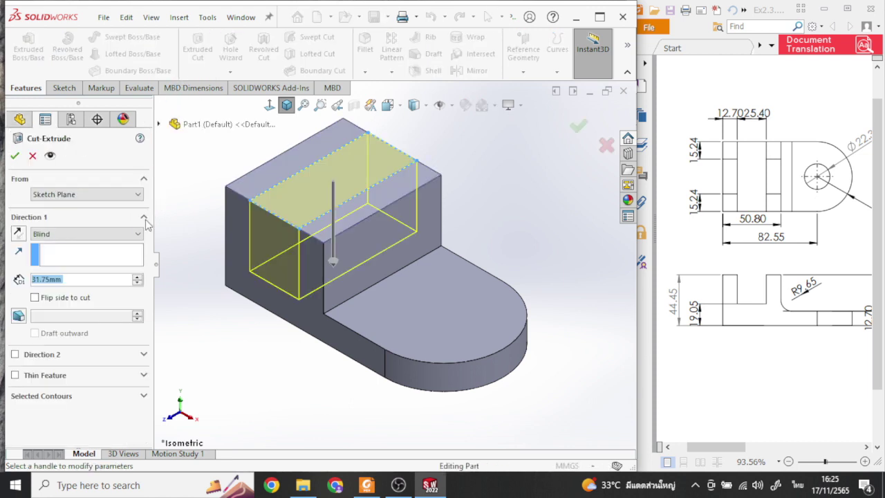
pyautogui.click(129, 234)
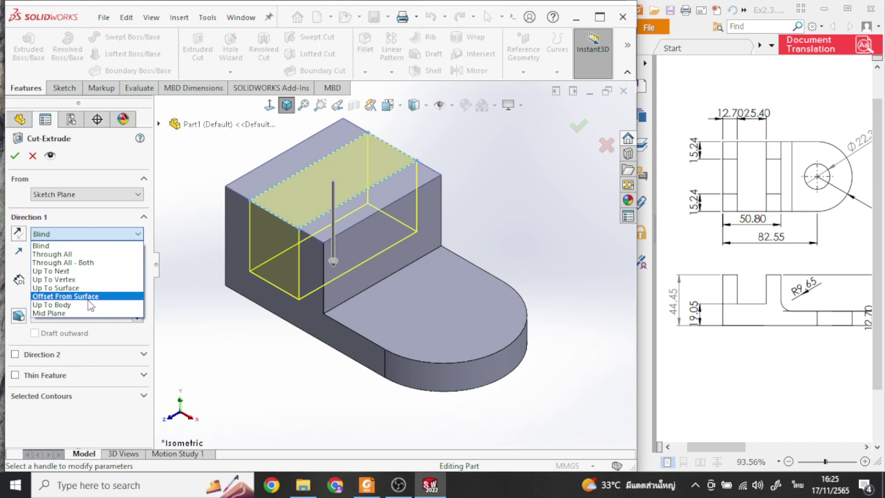
pyautogui.click(89, 296)
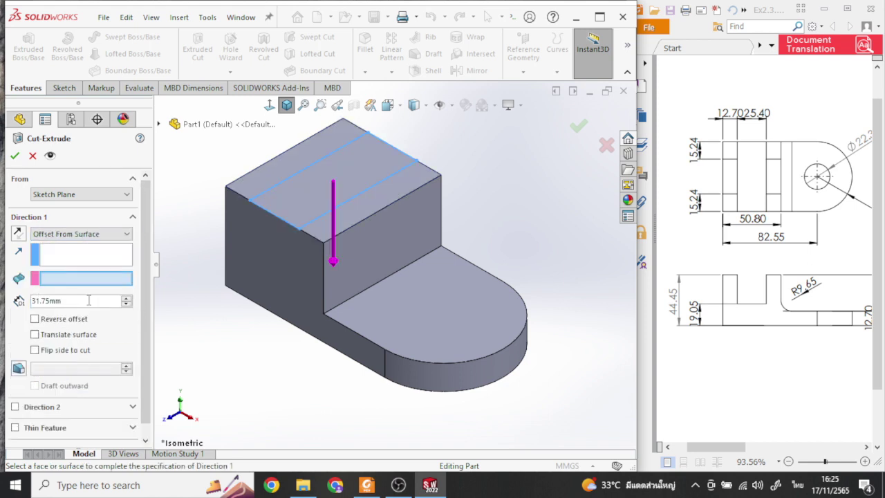
pyautogui.moveTo(256, 326); pyautogui.dragTo(270, 299, button='middle')
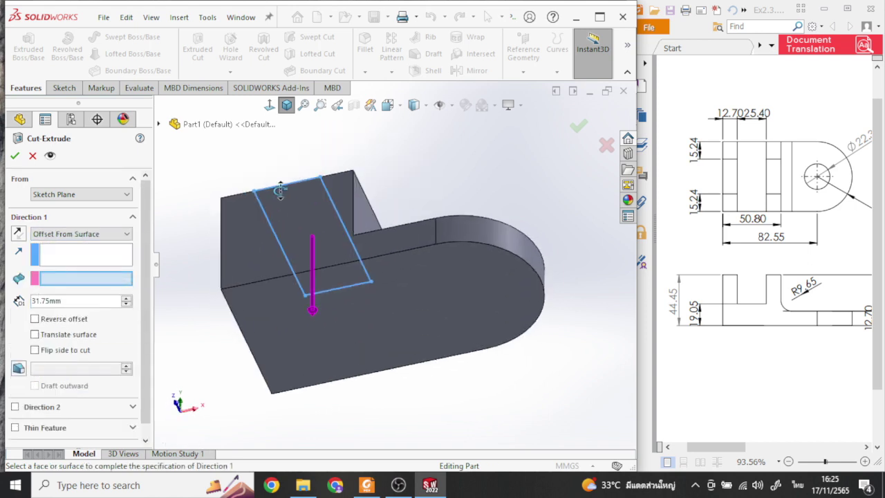
pyautogui.click(265, 312)
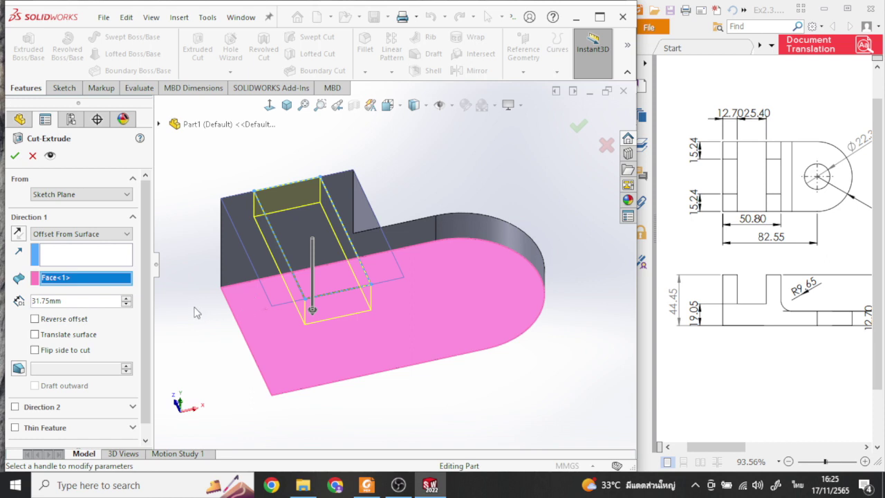
pyautogui.moveTo(65, 304); pyautogui.dragTo(17, 307)
pyautogui.write('1')
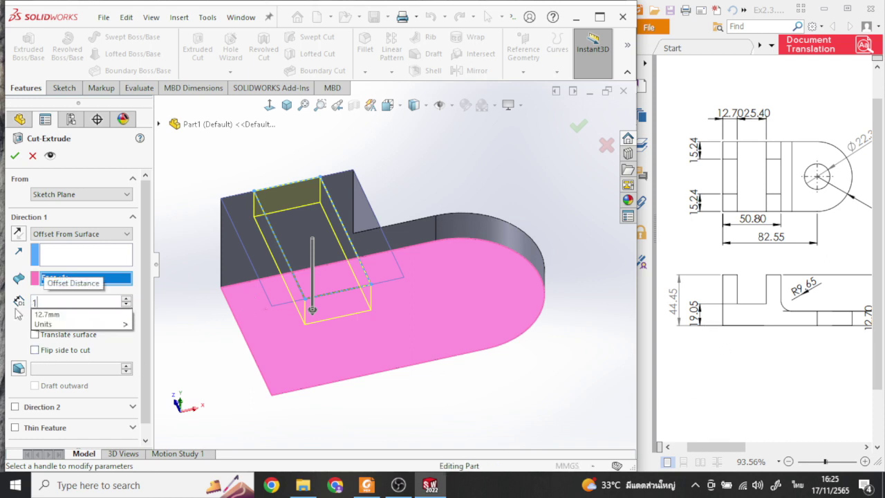
pyautogui.write('9.05')
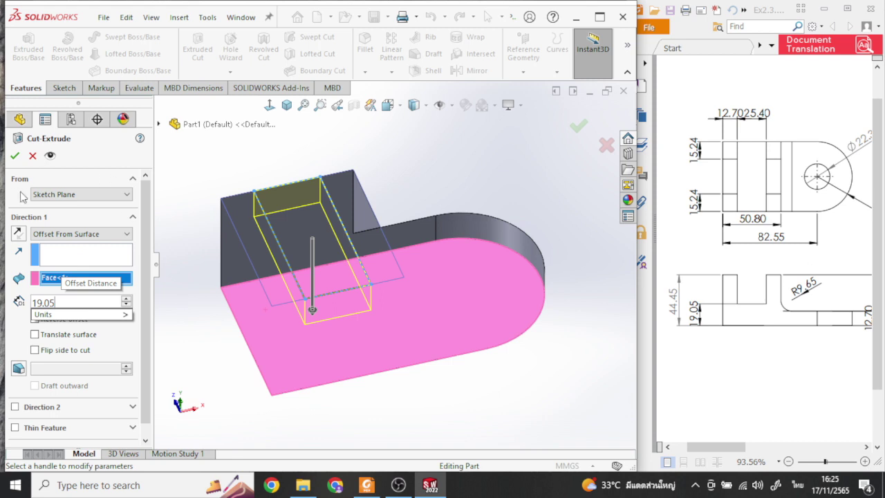
pyautogui.press('Return')
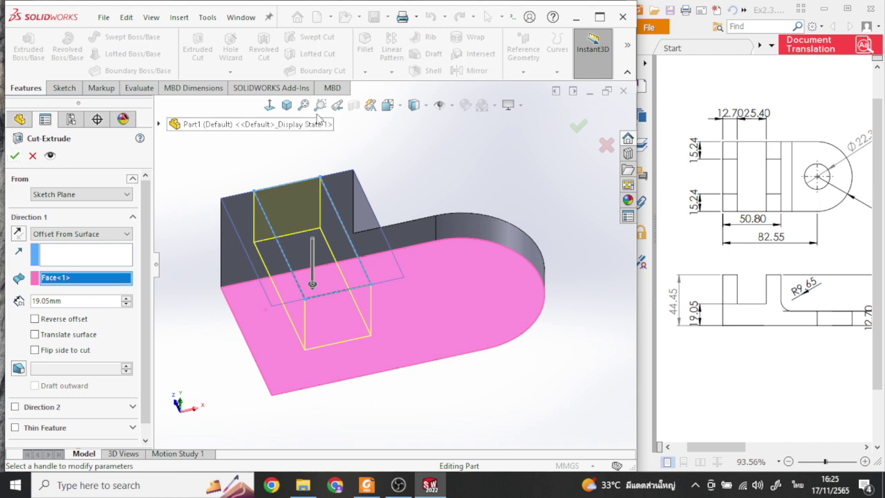
pyautogui.click(286, 105)
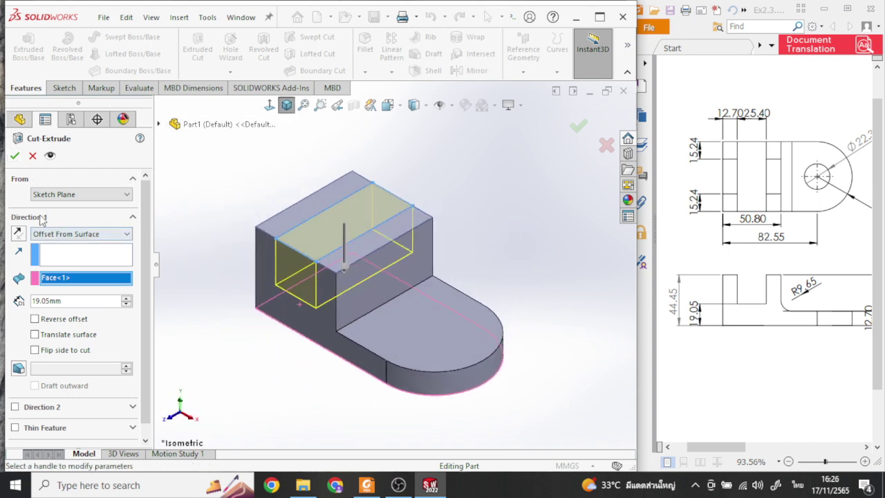
pyautogui.click(14, 156)
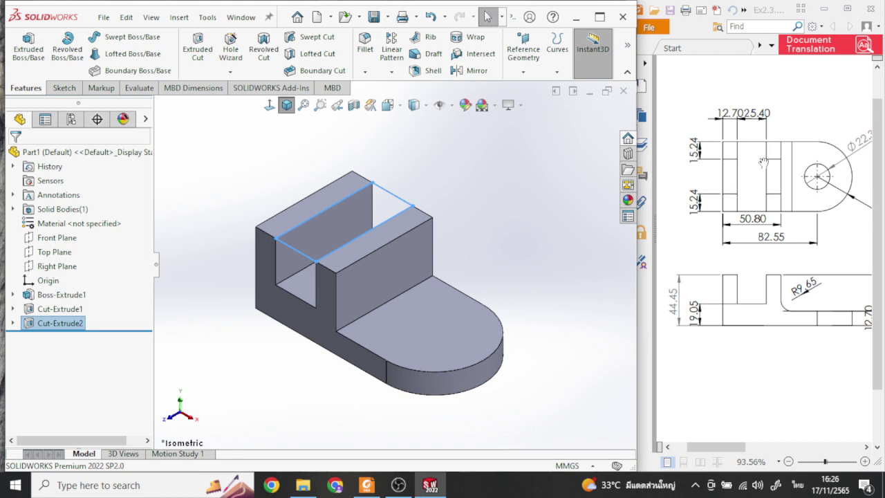
pyautogui.click(828, 249)
pyautogui.hscroll(3, 828, 249)
pyautogui.hscroll(2, 839, 240)
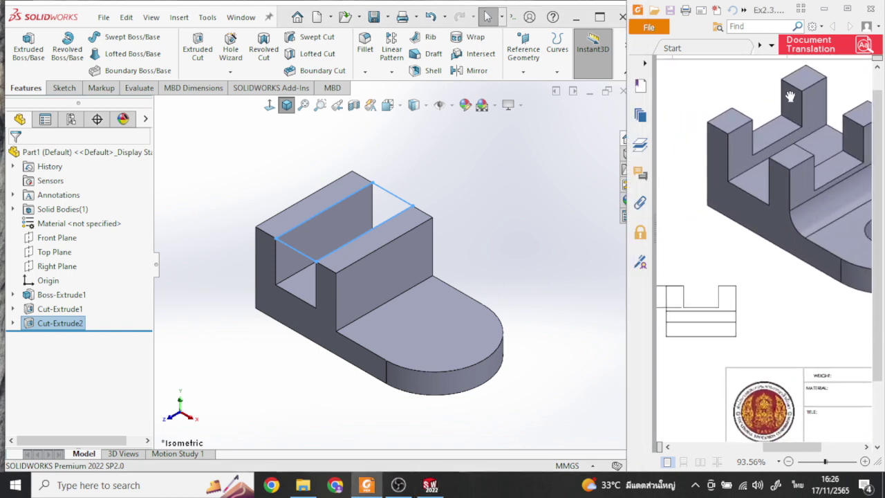
pyautogui.moveTo(744, 147)
pyautogui.mouseDown()
pyautogui.moveTo(707, 252)
pyautogui.moveTo(824, 231)
pyautogui.mouseUp()
pyautogui.moveTo(717, 218)
pyautogui.mouseDown()
pyautogui.moveTo(776, 225)
pyautogui.moveTo(738, 226)
pyautogui.mouseUp()
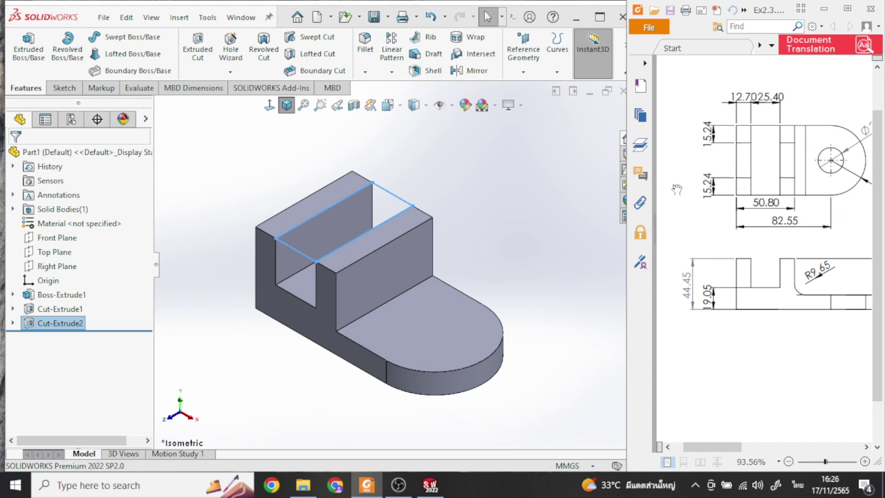
pyautogui.click(337, 376)
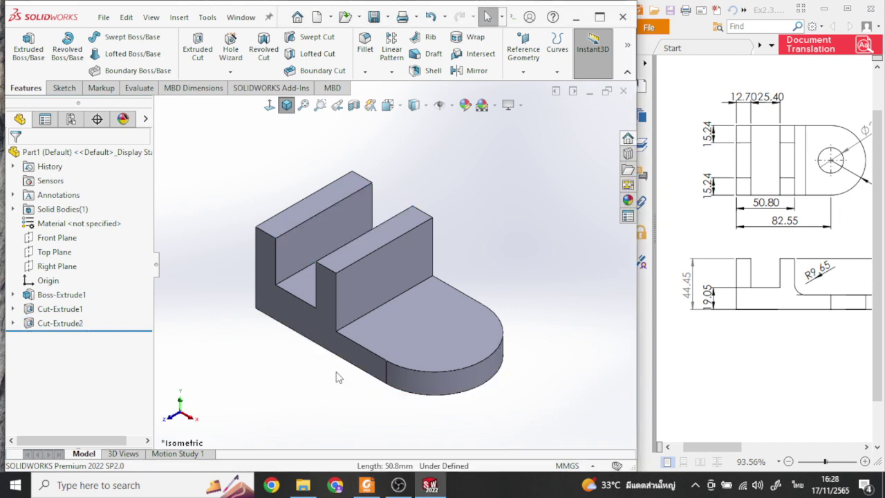
# Draw a corner rectangle on the back wall's top face, from the left edge to the step line.
pyautogui.click(329, 202)
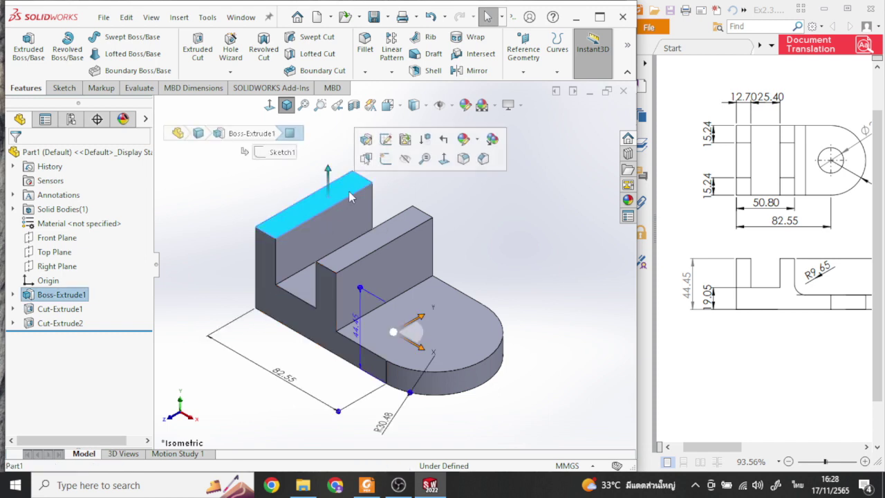
pyautogui.click(387, 162)
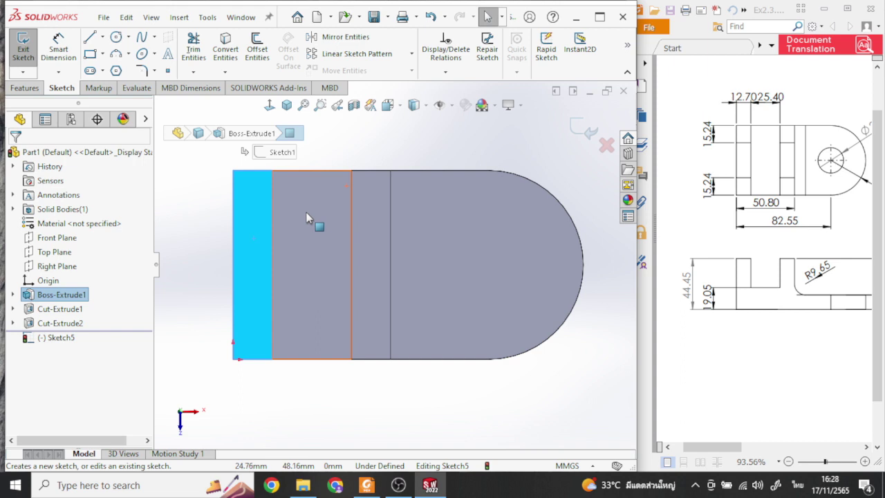
pyautogui.click(90, 53)
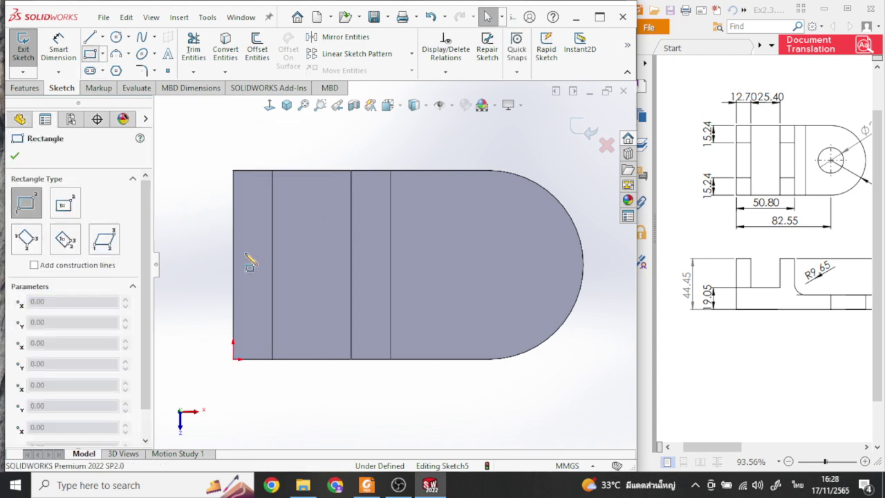
pyautogui.click(233, 211)
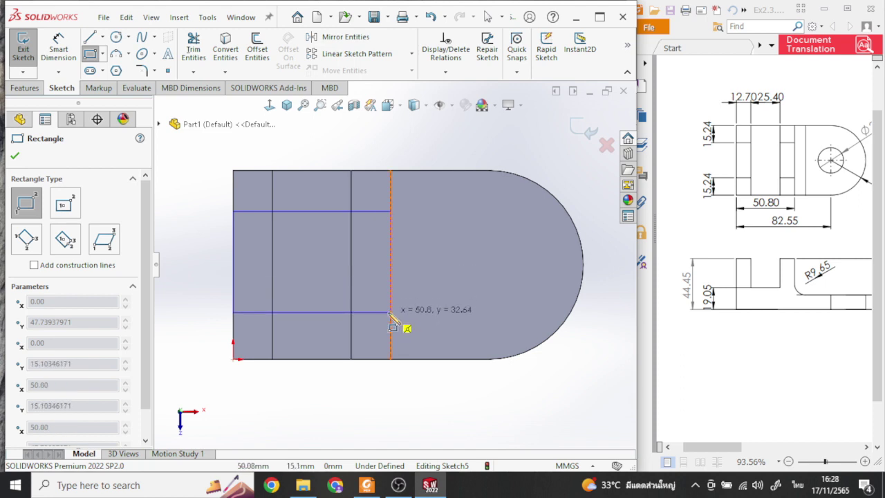
pyautogui.click(390, 312)
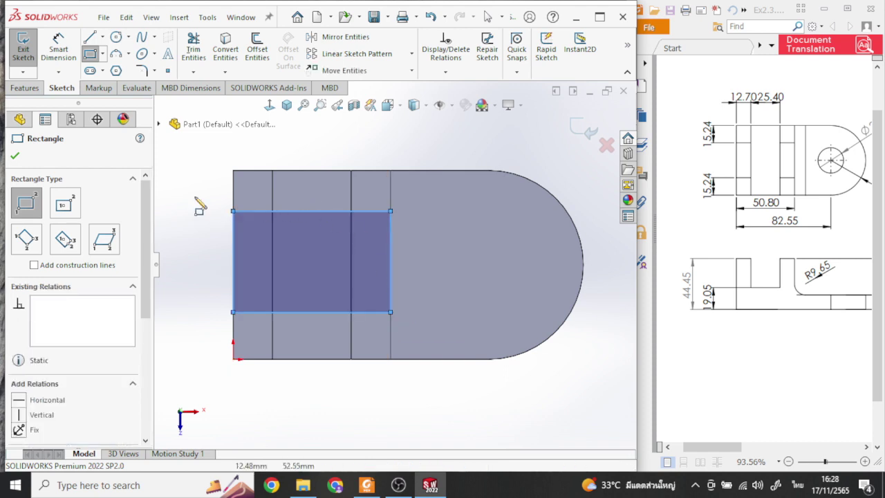
pyautogui.rightClick(218, 178)
pyautogui.click(238, 181)
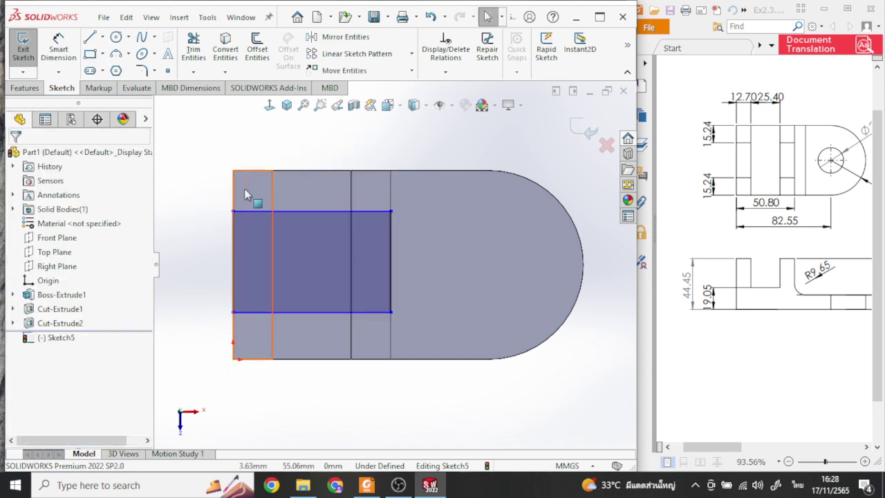
# Dimension the rectangle 15.24 mm from both the top and bottom outer edges.
pyautogui.click(61, 55)
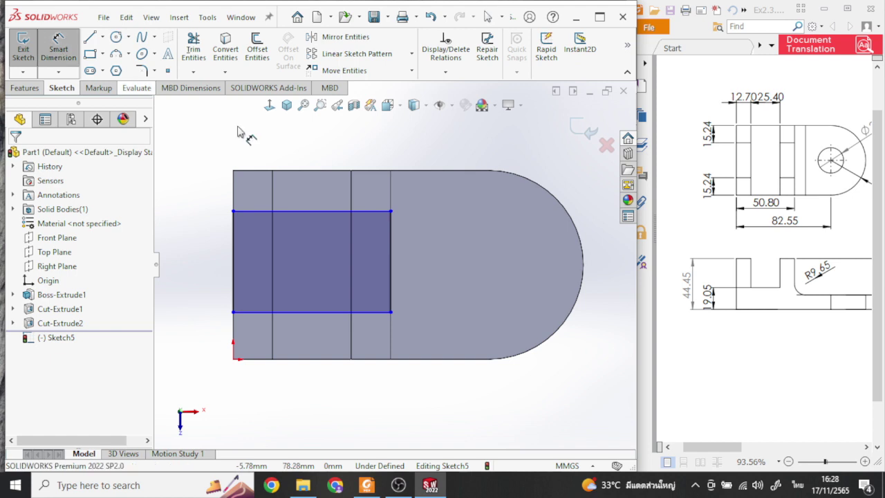
pyautogui.click(257, 172)
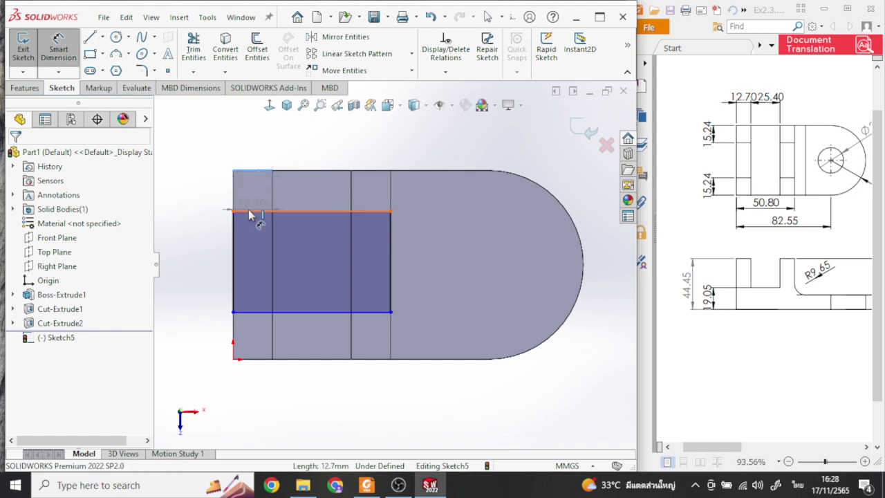
pyautogui.click(251, 211)
pyautogui.click(204, 195)
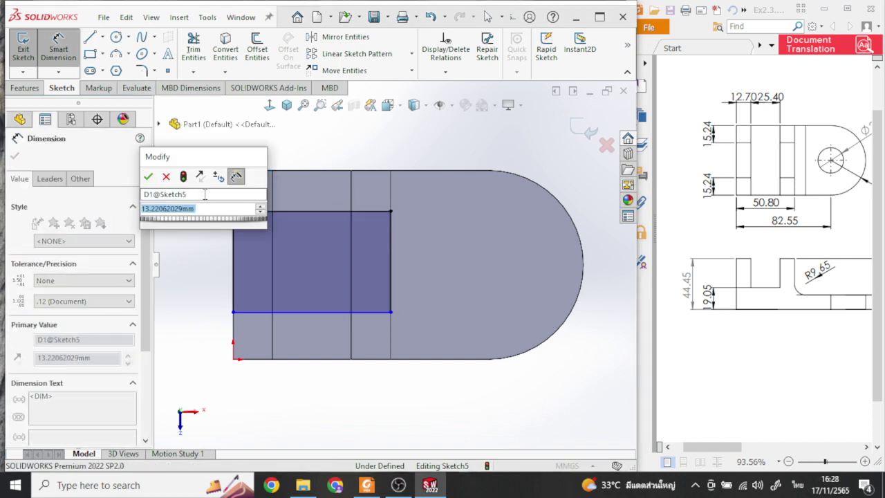
pyautogui.write('15.24')
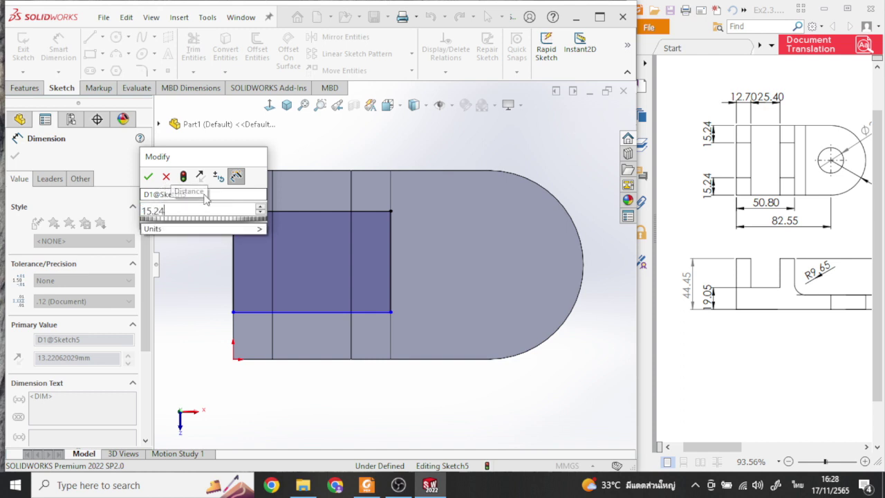
pyautogui.press('Escape')
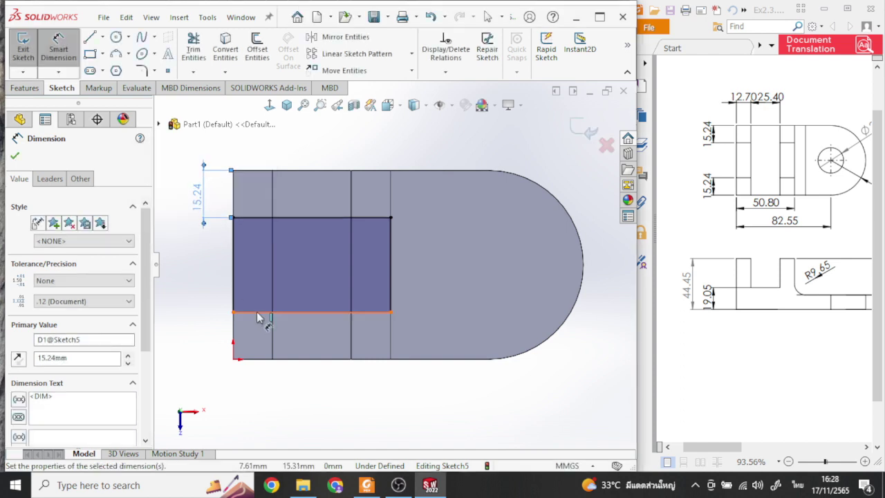
pyautogui.click(259, 357)
pyautogui.click(259, 358)
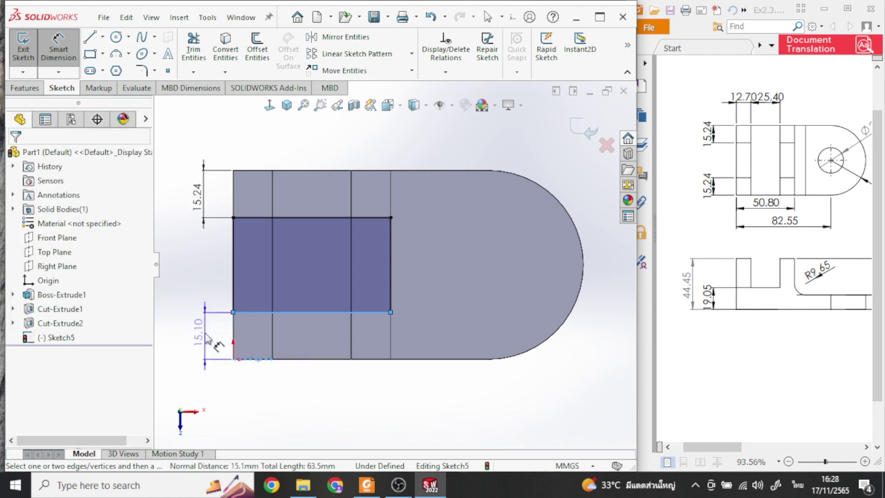
pyautogui.click(205, 336)
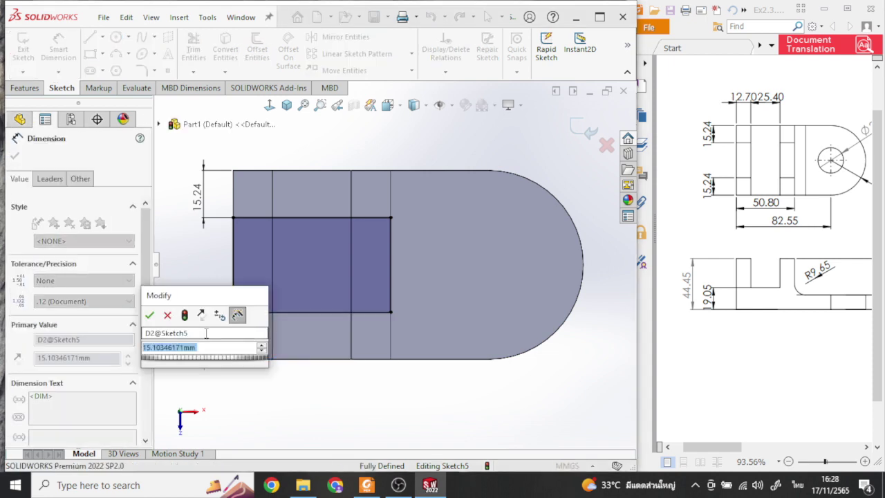
pyautogui.write('15.24')
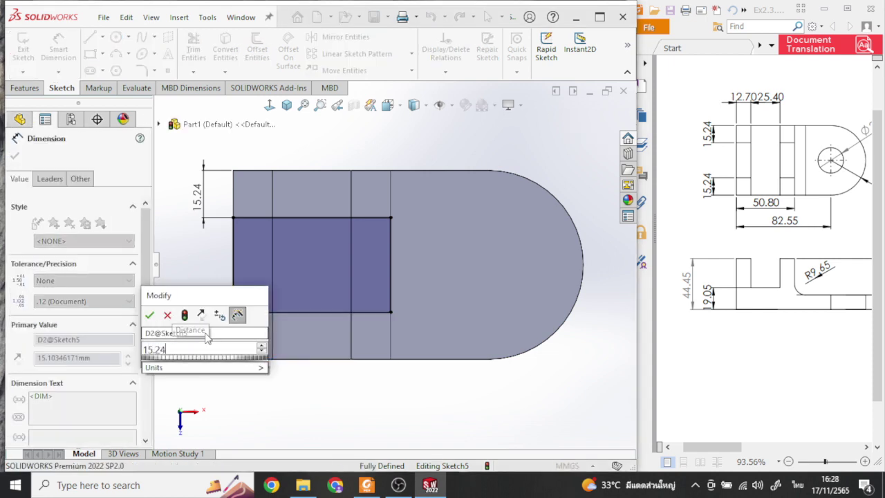
pyautogui.press('Return')
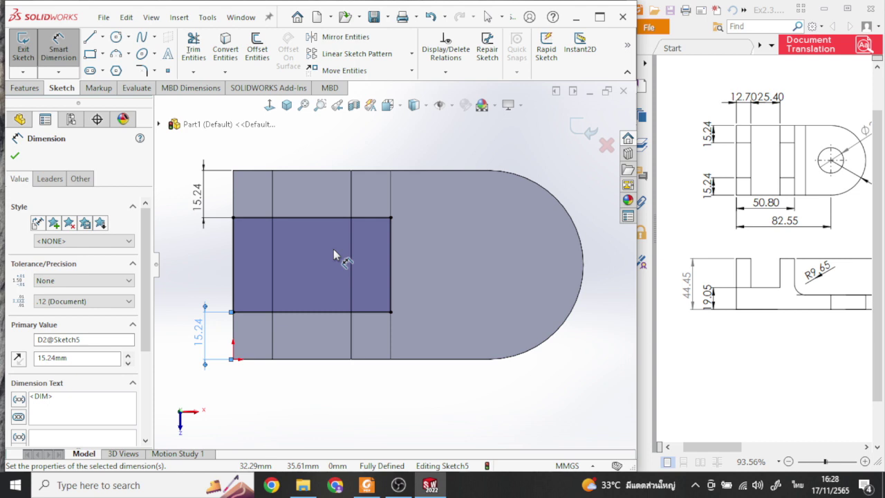
# Check the side view's depth dimensions in the PDF drawing, then return to the model.
pyautogui.click(780, 242)
pyautogui.scroll(-3, 767, 240)
pyautogui.scroll(-3, 757, 239)
pyautogui.scroll(-3, 748, 237)
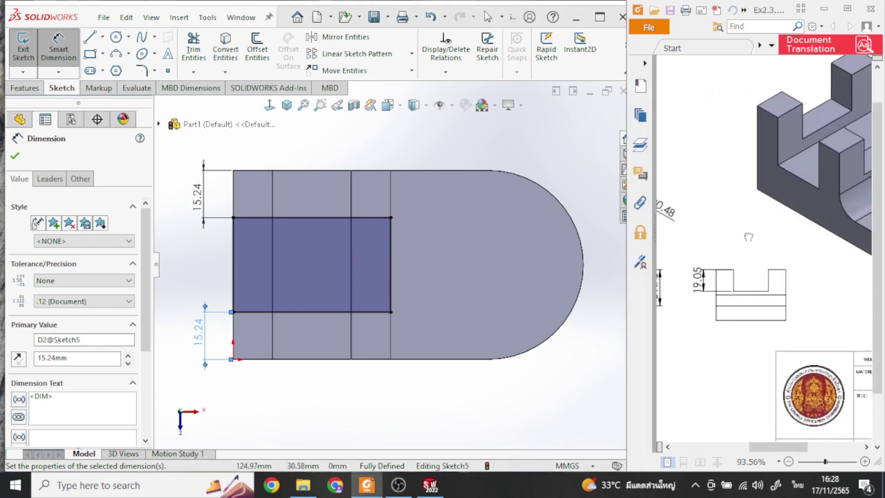
pyautogui.scroll(-2, 748, 237)
pyautogui.scroll(-1, 743, 239)
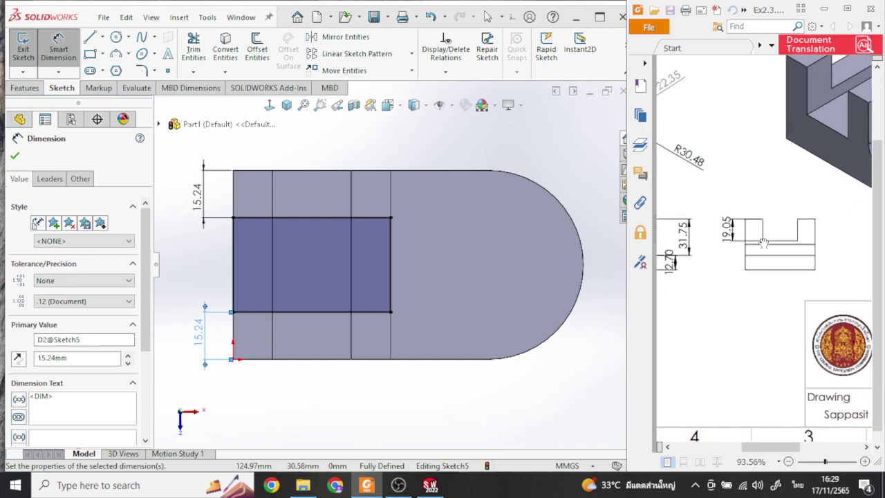
pyautogui.moveTo(736, 249); pyautogui.dragTo(783, 253)
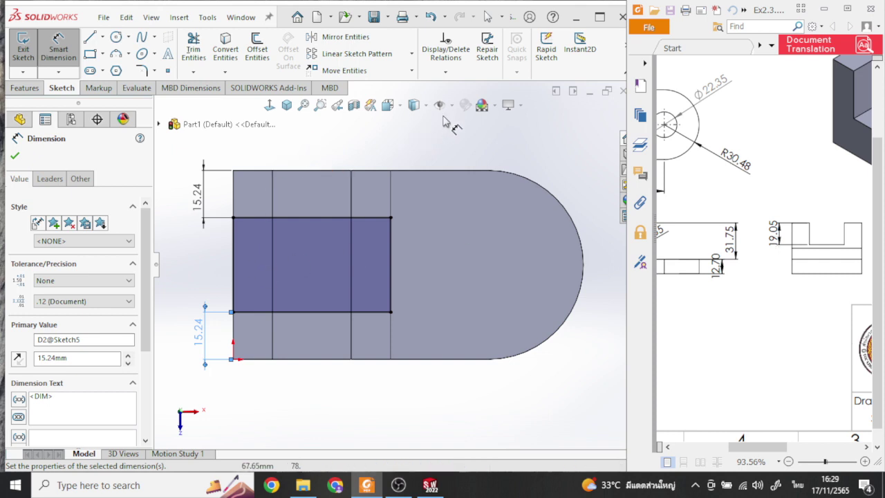
pyautogui.click(572, 151)
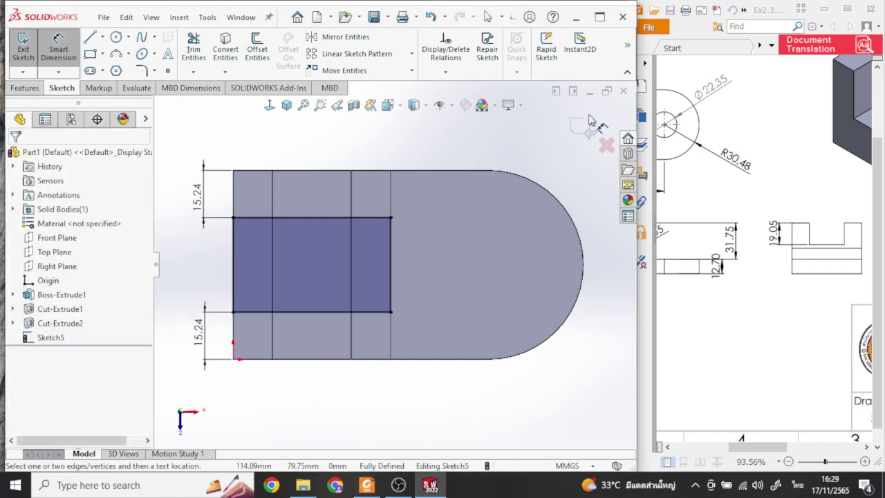
# Exit the sketch and cut the rectangle Blind 19.05 mm deep in isometric view.
pyautogui.click(584, 130)
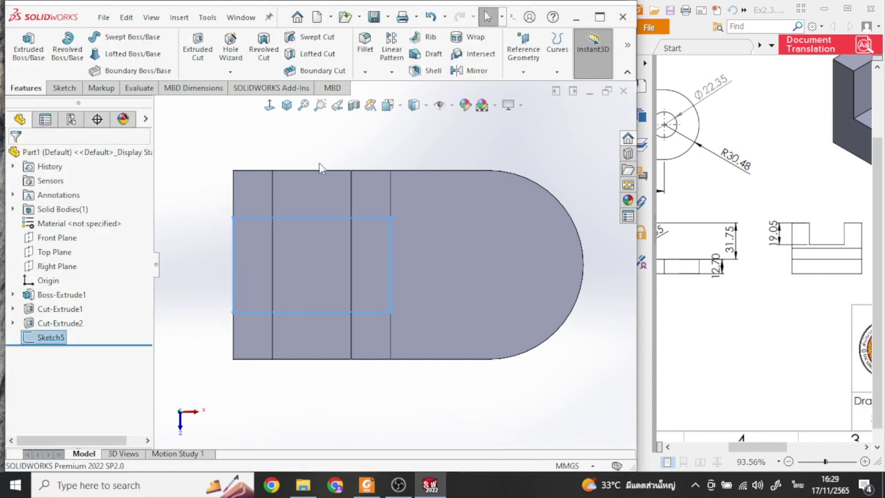
pyautogui.click(388, 105)
pyautogui.click(459, 142)
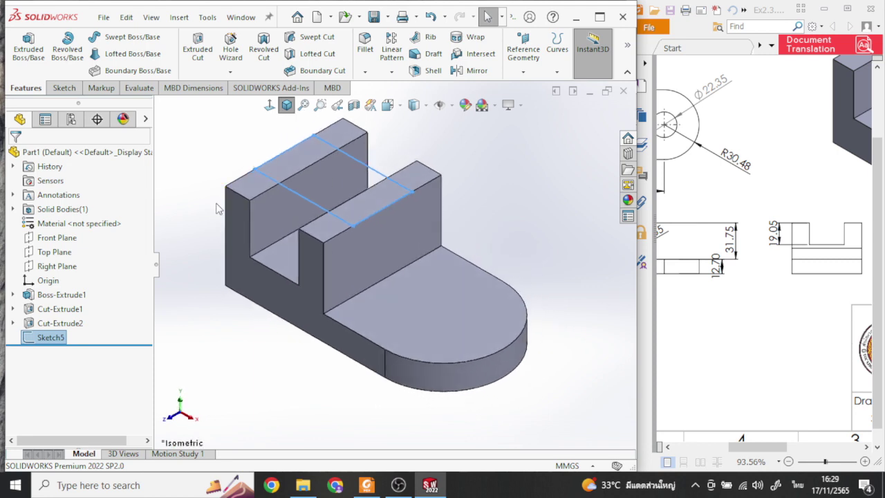
pyautogui.click(196, 49)
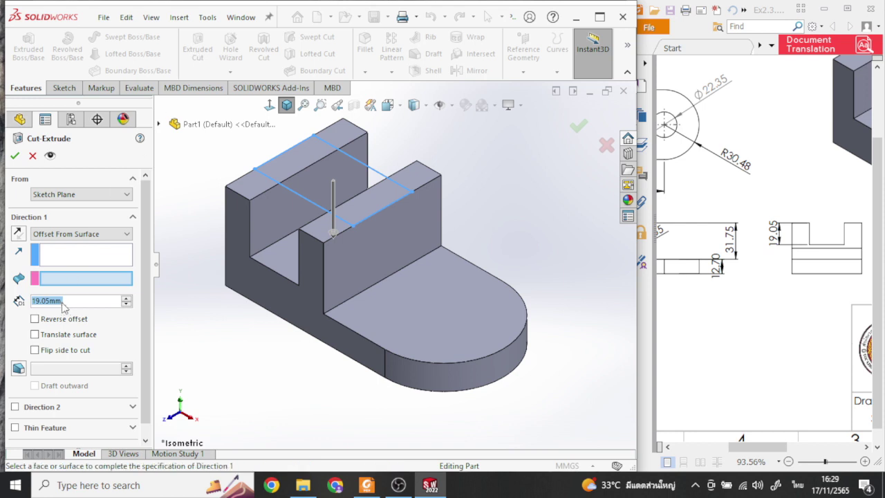
pyautogui.click(96, 233)
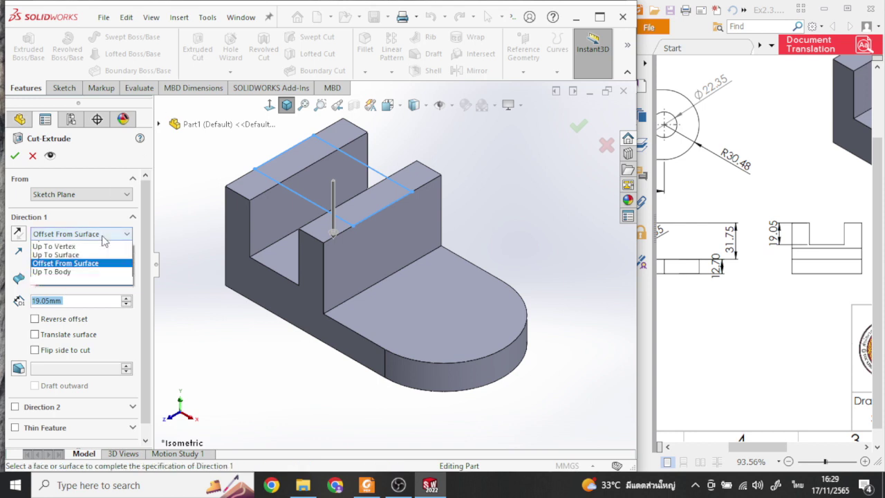
pyautogui.click(95, 247)
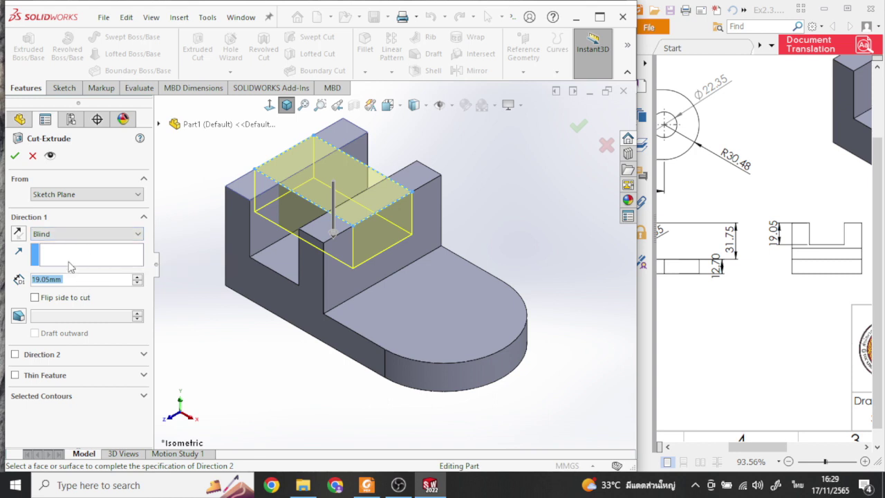
pyautogui.click(14, 157)
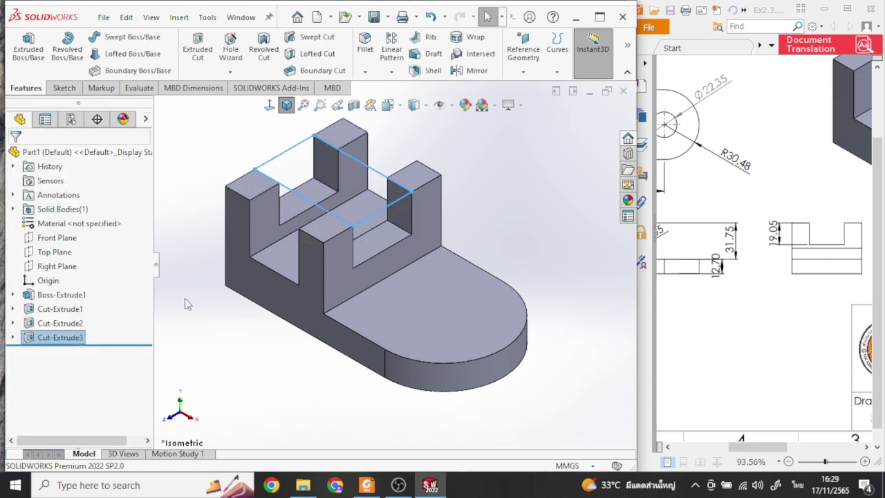
pyautogui.click(205, 315)
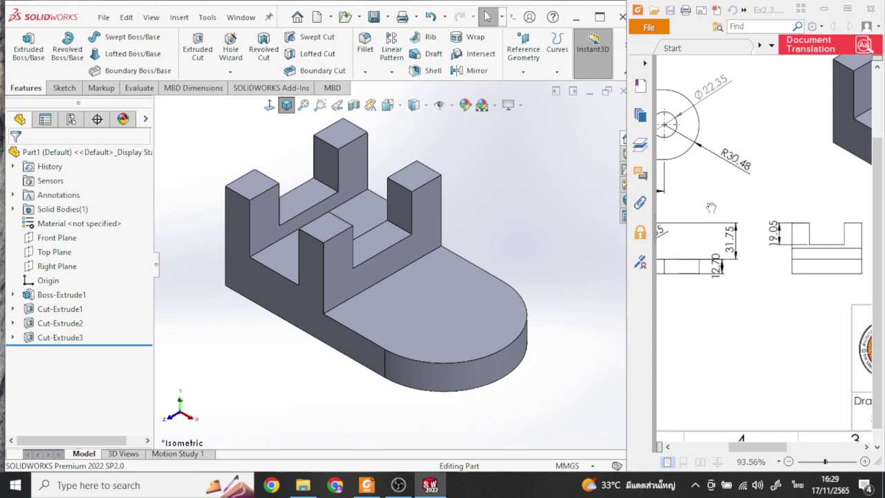
pyautogui.moveTo(739, 243); pyautogui.dragTo(825, 297)
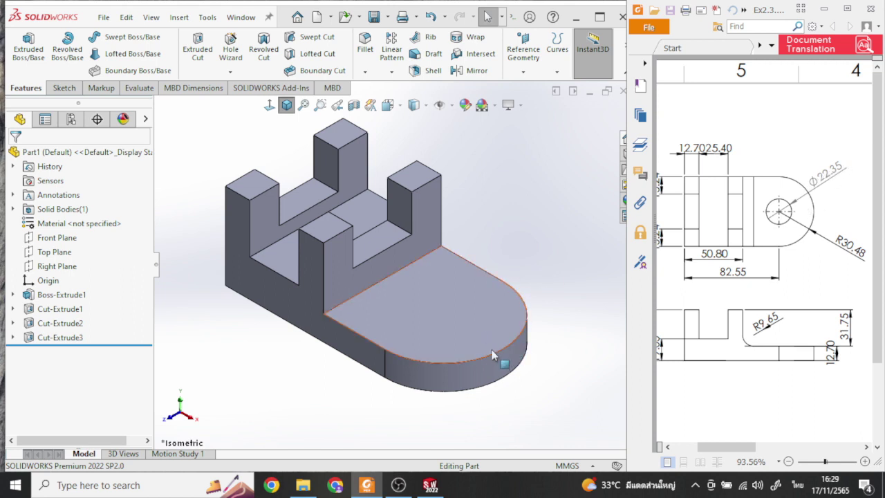
# On the rounded end's top face, sketch a circle centred on the arc's centre.
pyautogui.click(457, 321)
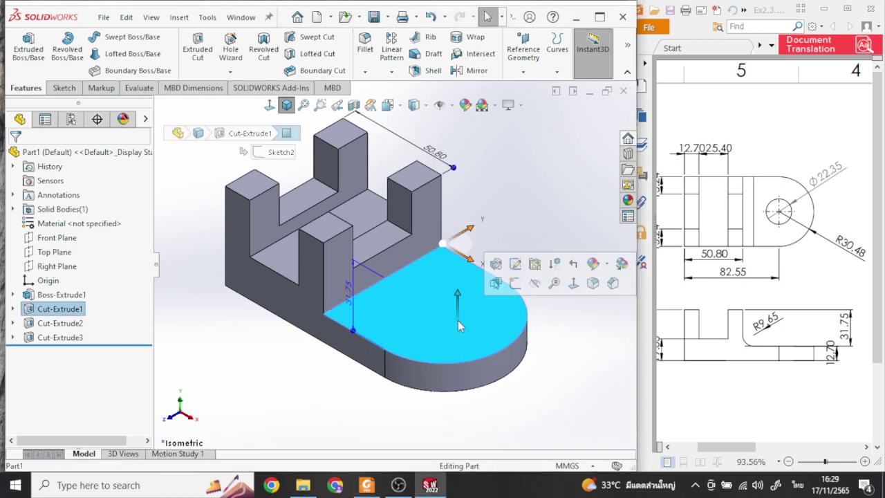
pyautogui.click(514, 284)
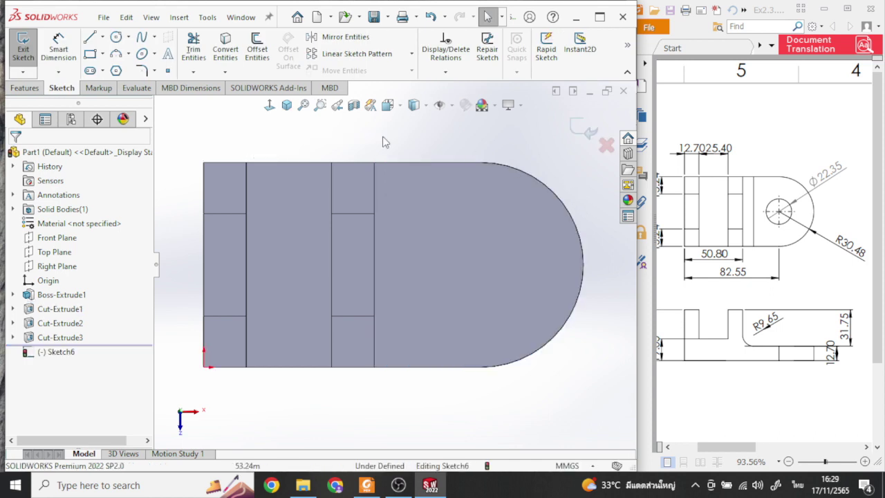
pyautogui.click(116, 40)
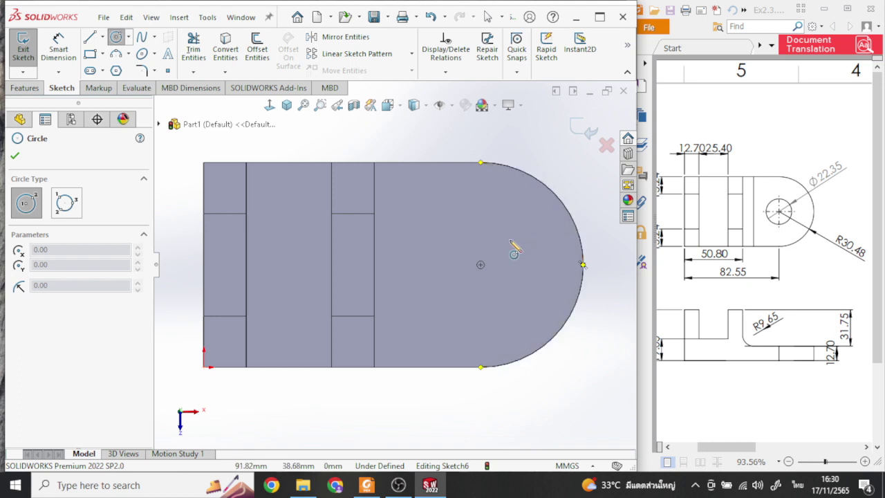
pyautogui.click(480, 264)
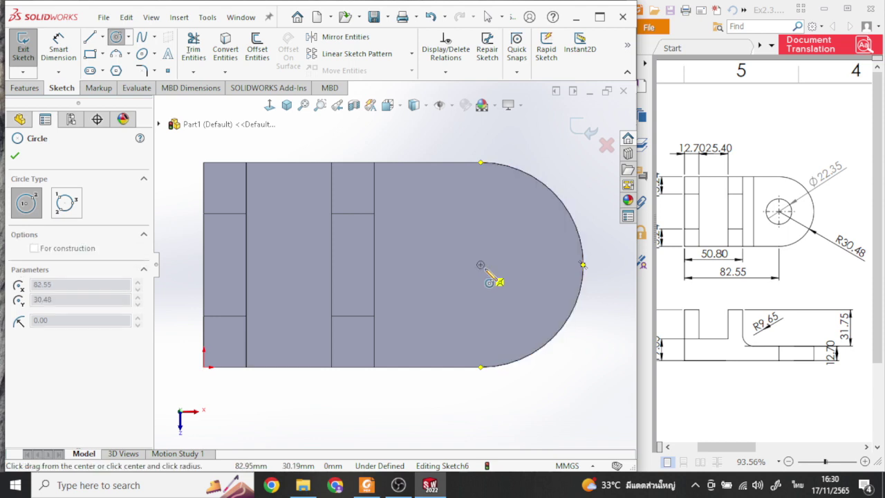
pyautogui.click(515, 295)
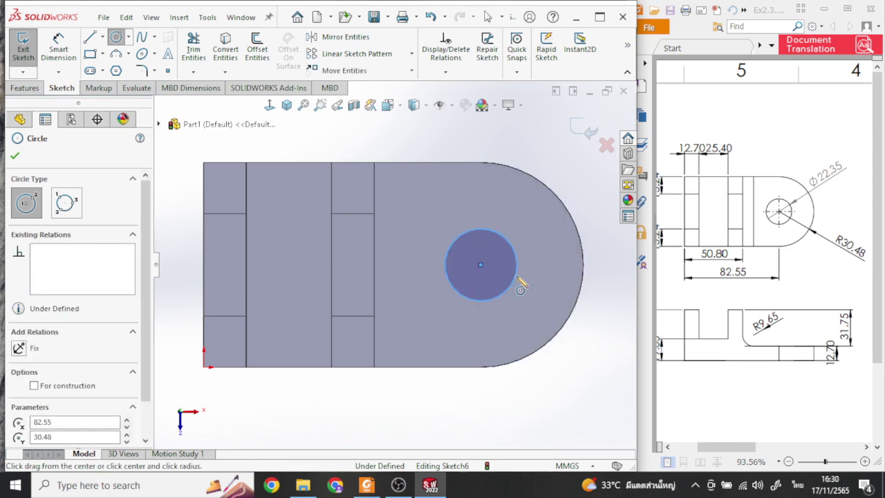
pyautogui.rightClick(561, 170)
pyautogui.click(585, 180)
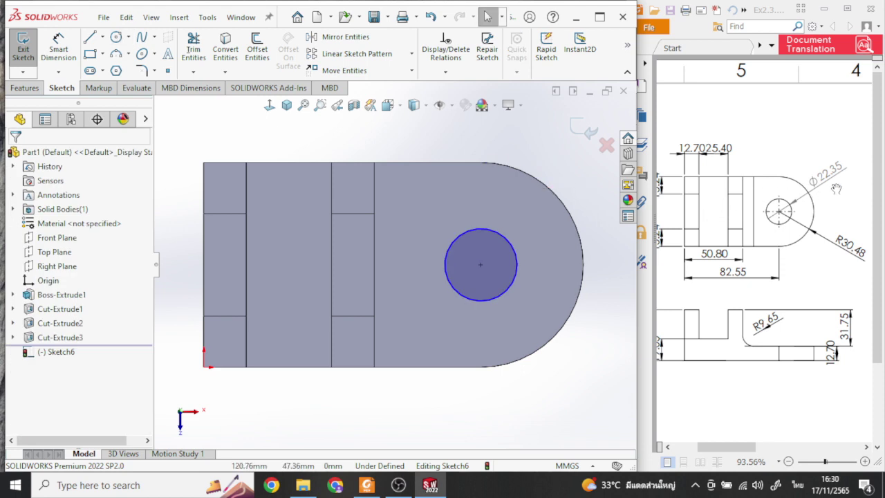
# Dimension the circle's diameter to 22.35 mm and exit the sketch.
pyautogui.click(59, 50)
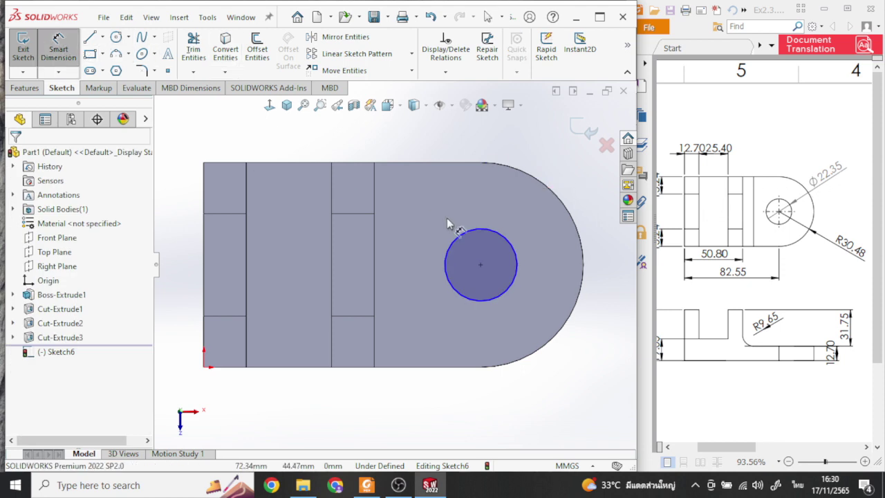
pyautogui.click(495, 231)
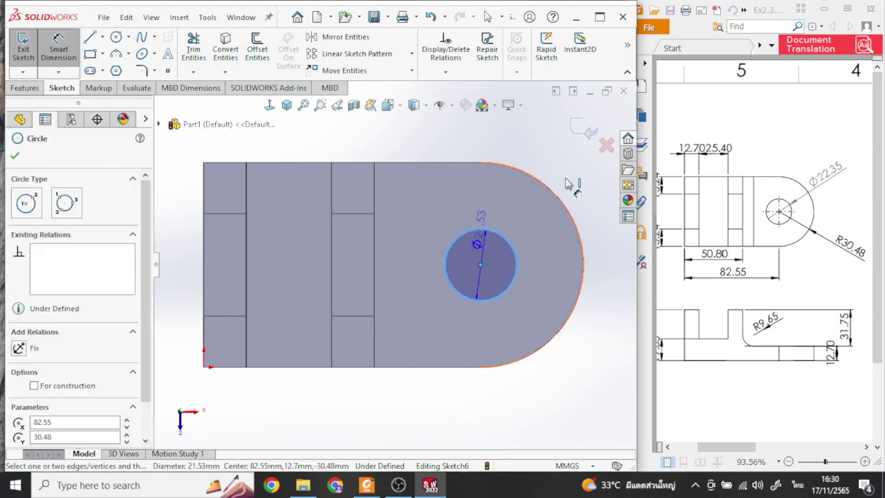
pyautogui.click(571, 181)
pyautogui.write('22.35')
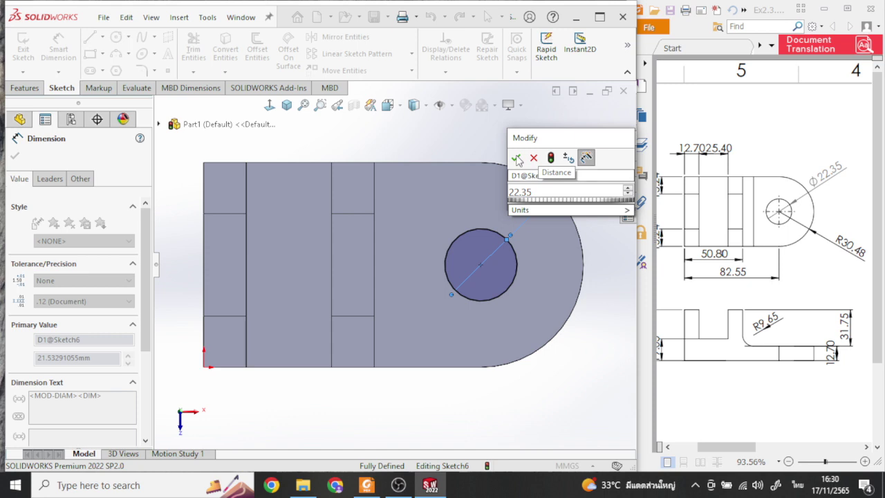
pyautogui.click(516, 158)
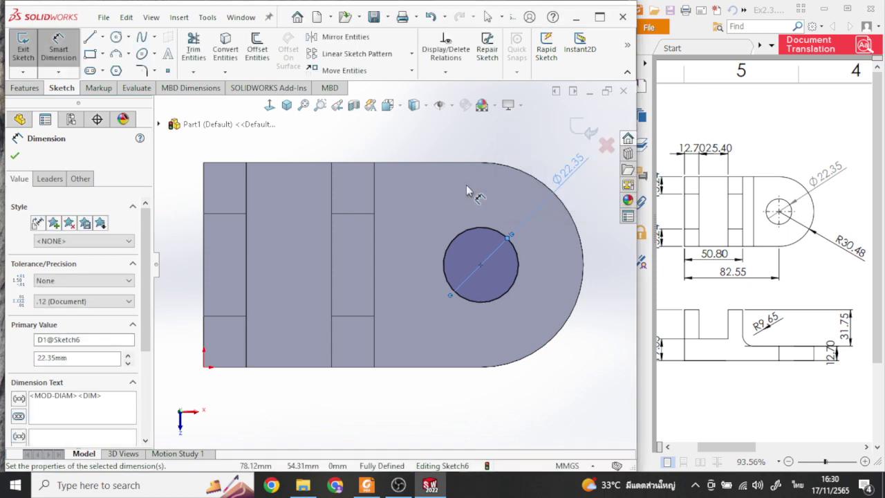
pyautogui.click(586, 136)
pyautogui.click(582, 128)
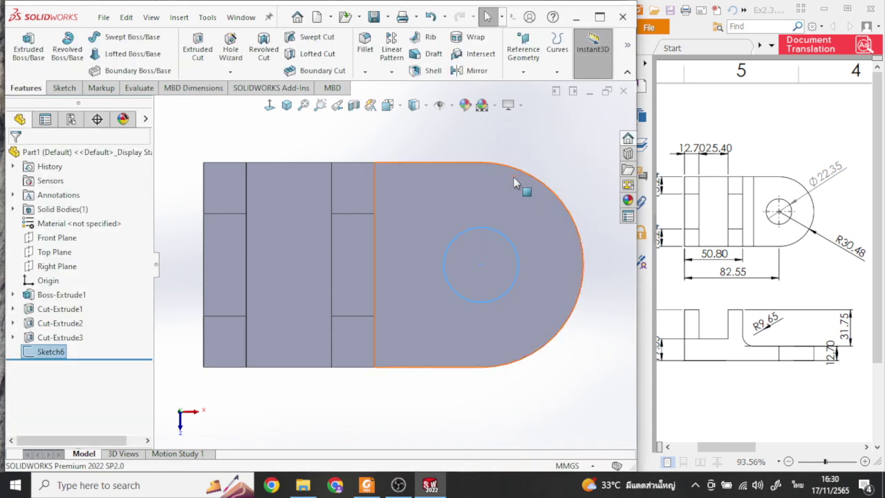
# In isometric view, extrude-cut the Ø22.35 mm circle Through All to make the hole.
pyautogui.click(416, 110)
pyautogui.click(450, 147)
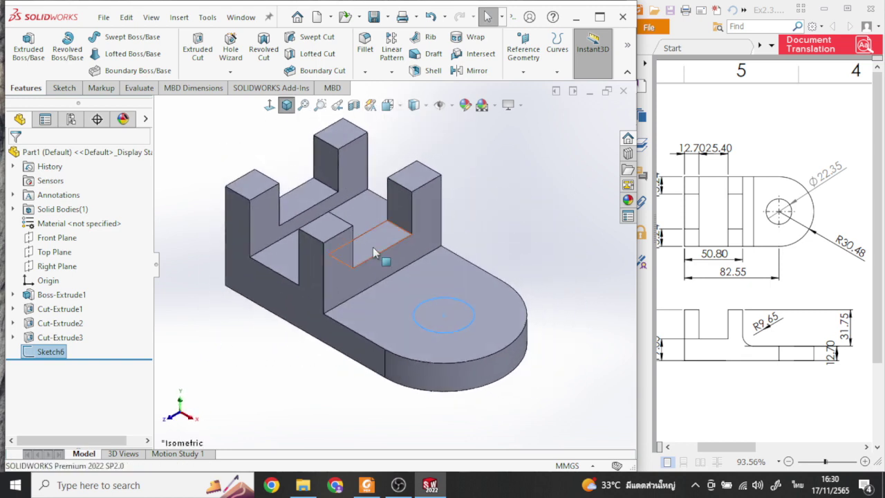
pyautogui.click(198, 50)
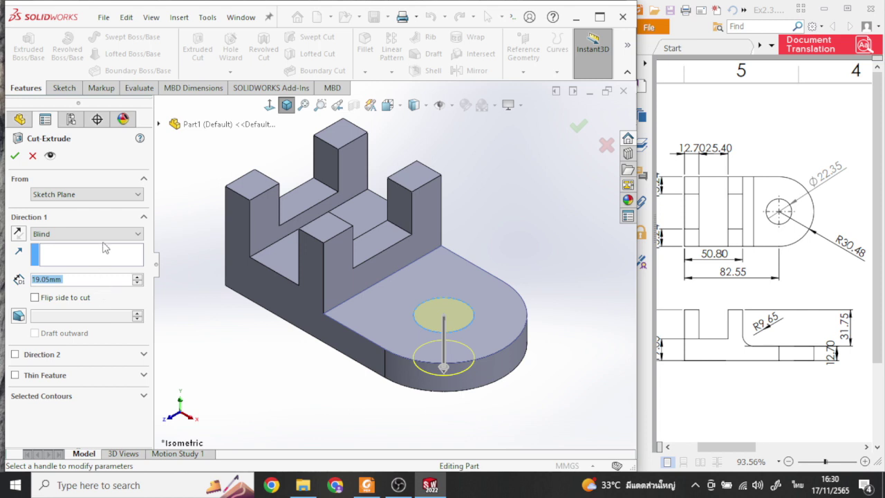
pyautogui.click(137, 237)
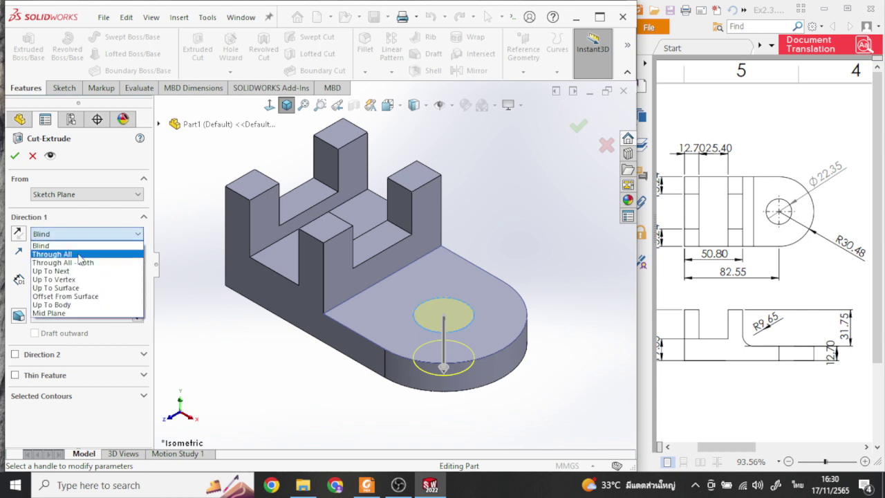
pyautogui.click(79, 254)
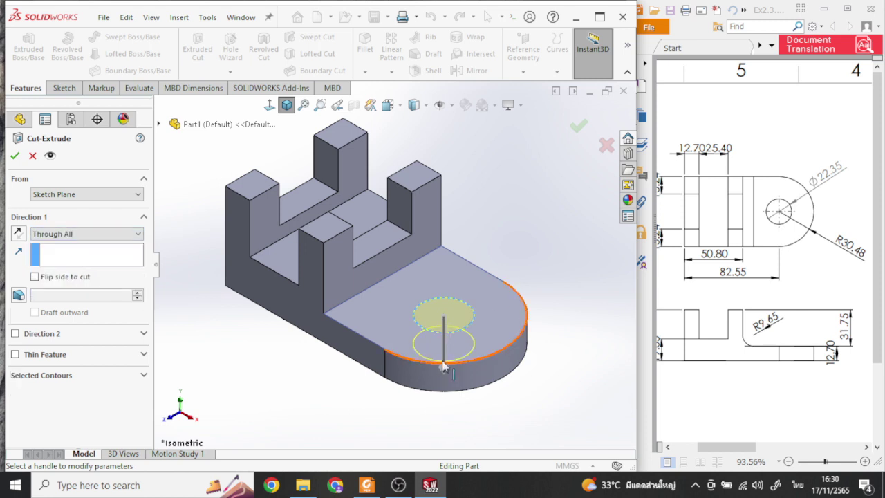
pyautogui.click(14, 155)
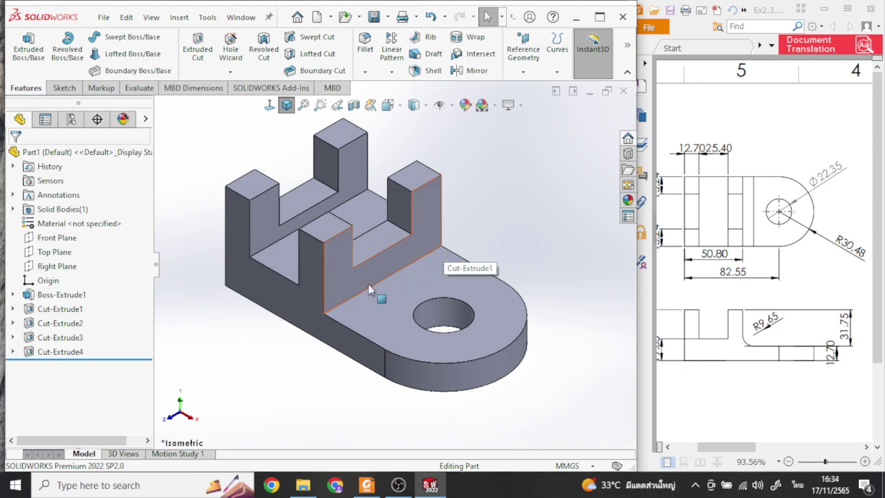
# Apply a 9.65 mm fillet to the inner edge at the step's base.
pyautogui.click(365, 42)
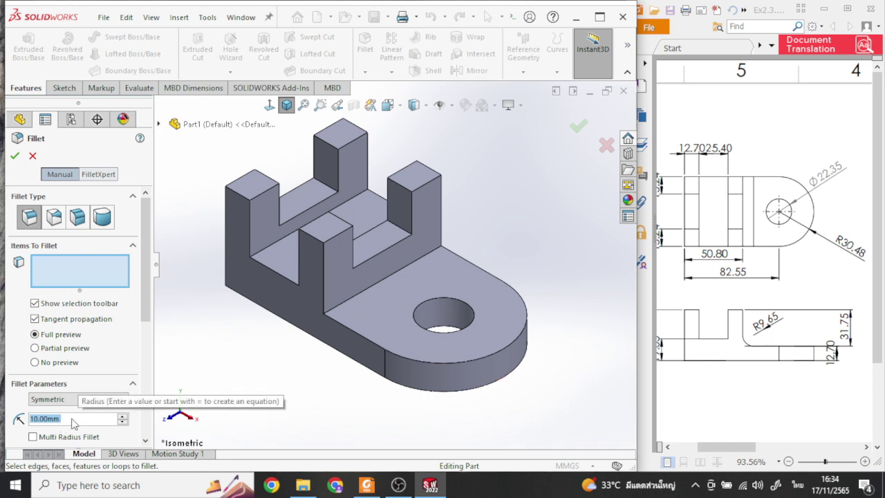
pyautogui.write('9.65')
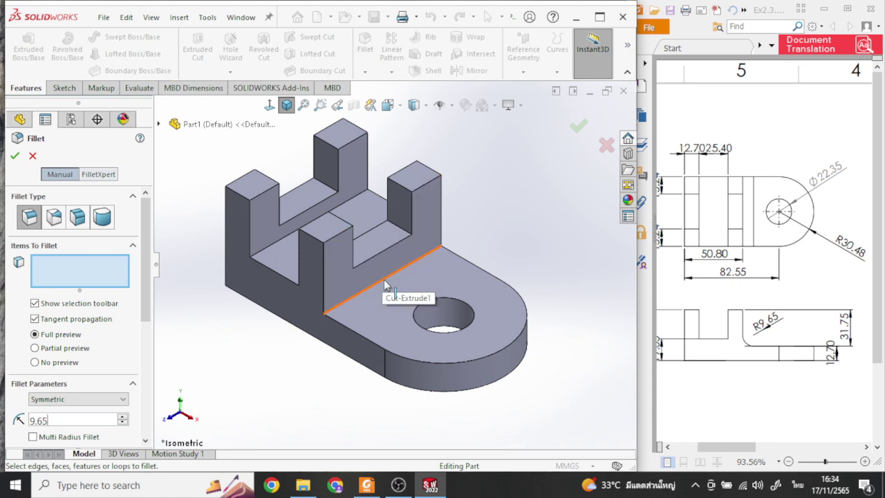
pyautogui.click(385, 284)
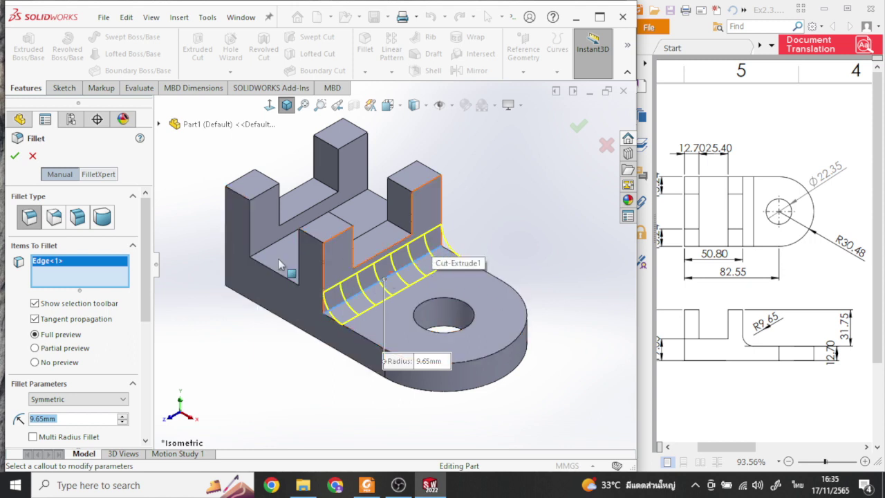
pyautogui.click(14, 156)
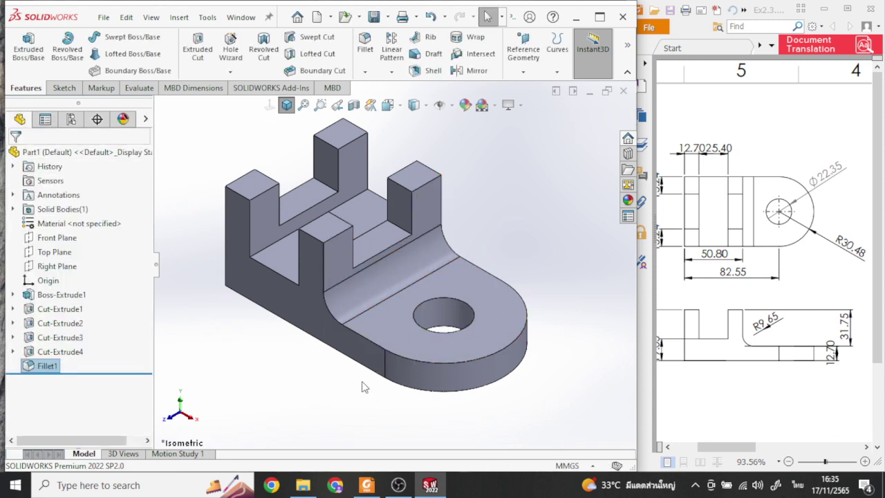
pyautogui.scroll(-2, 363, 377)
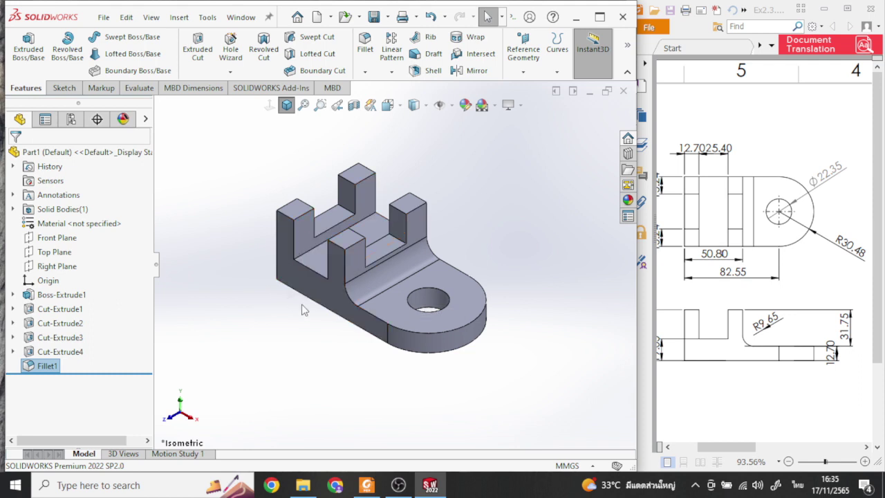
# Pan the PDF drawing down to show the part's isometric view.
pyautogui.moveTo(814, 275)
pyautogui.mouseDown()
pyautogui.moveTo(749, 276)
pyautogui.moveTo(816, 247)
pyautogui.moveTo(791, 291)
pyautogui.moveTo(737, 292)
pyautogui.moveTo(827, 313)
pyautogui.moveTo(746, 307)
pyautogui.moveTo(778, 326)
pyautogui.moveTo(809, 327)
pyautogui.mouseUp()
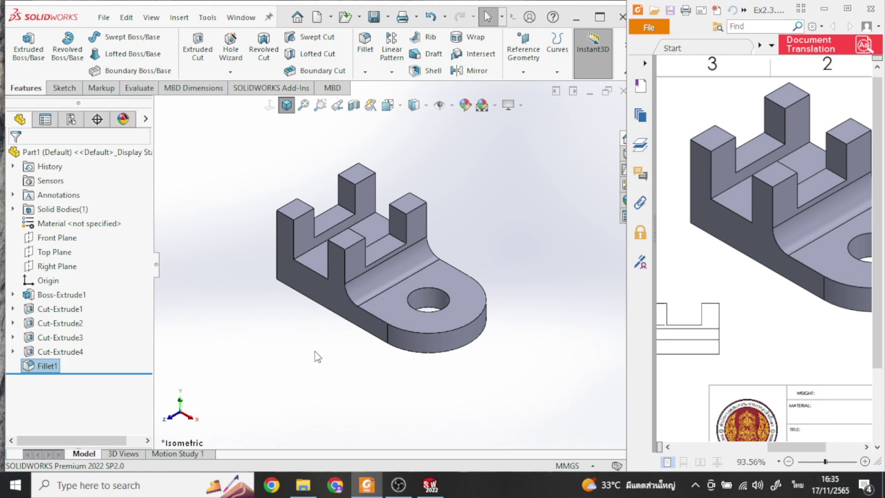
# Run Mass Properties from the Evaluate tab, confirm the 122.92 g mass, and close the report.
pyautogui.click(138, 88)
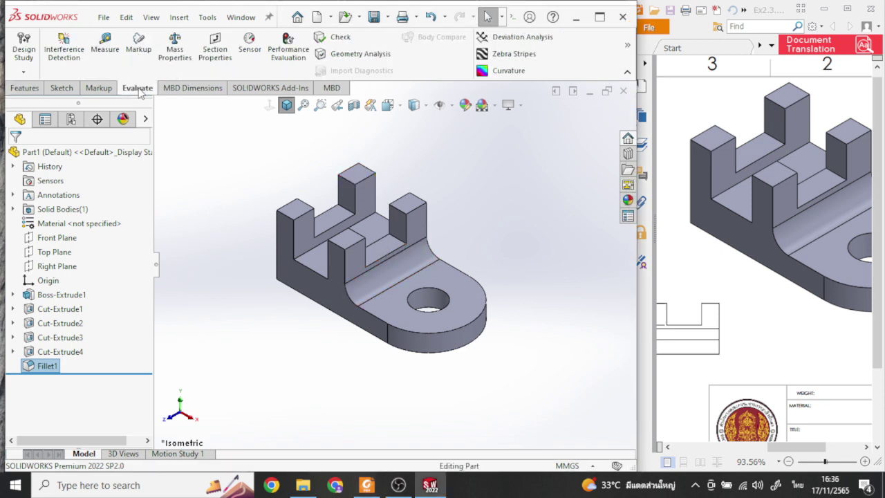
pyautogui.click(175, 49)
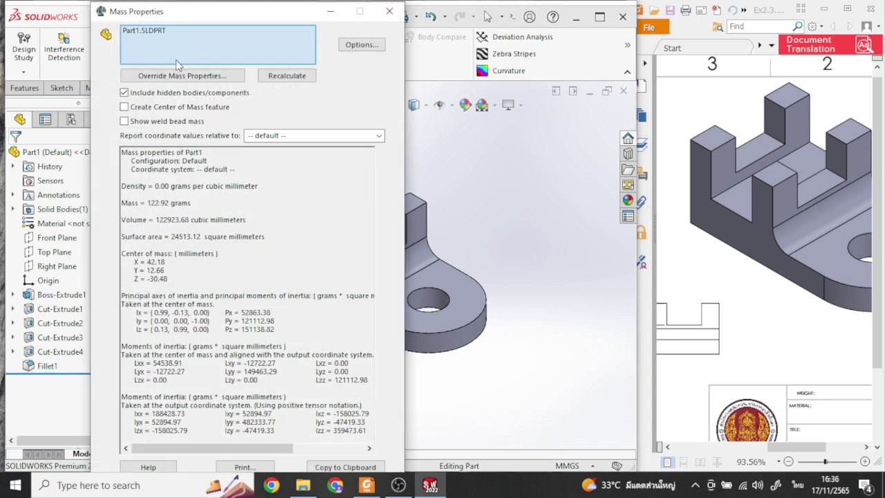
pyautogui.moveTo(191, 203); pyautogui.dragTo(126, 201)
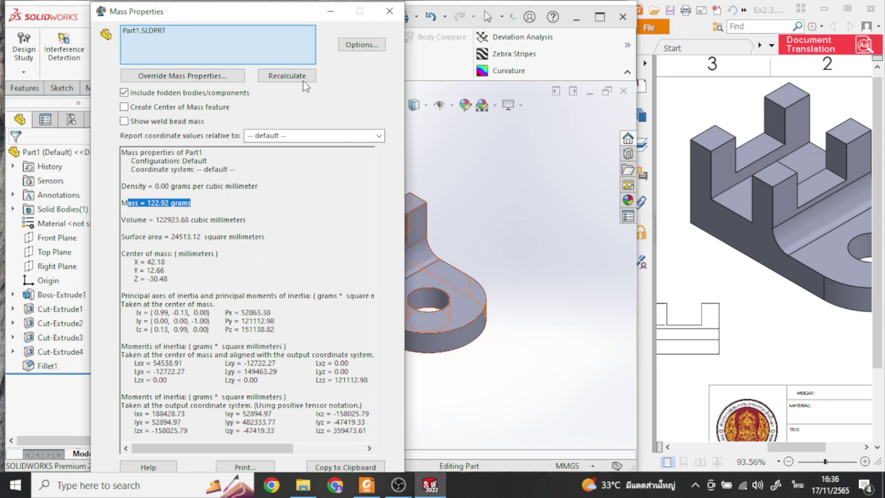
pyautogui.click(389, 13)
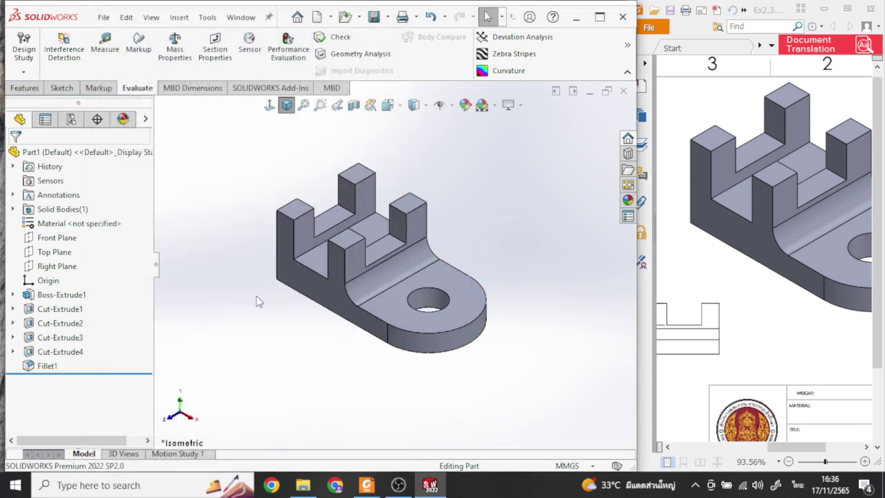